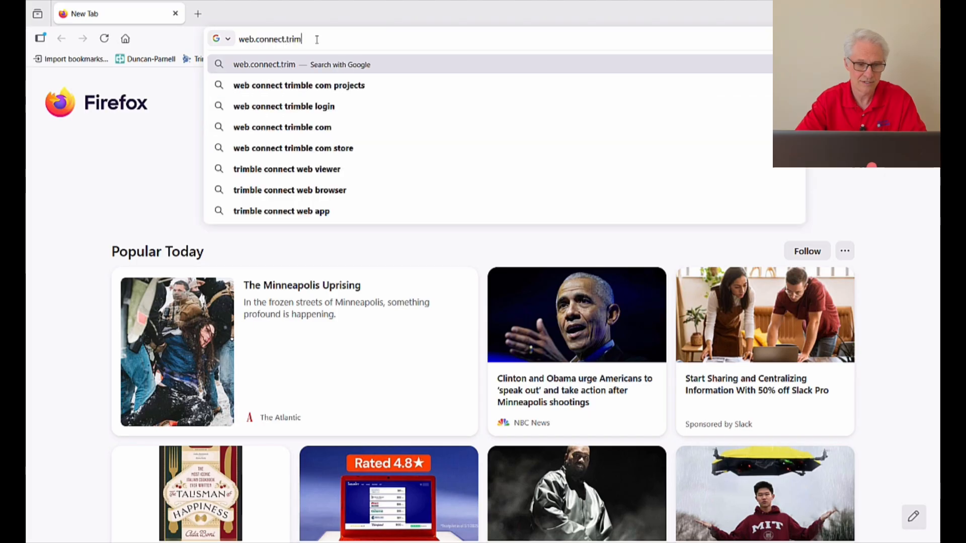
# Load web.connect.trimble.com in Firefox to reach the Trimble sign-in page.
pyautogui.write('m')
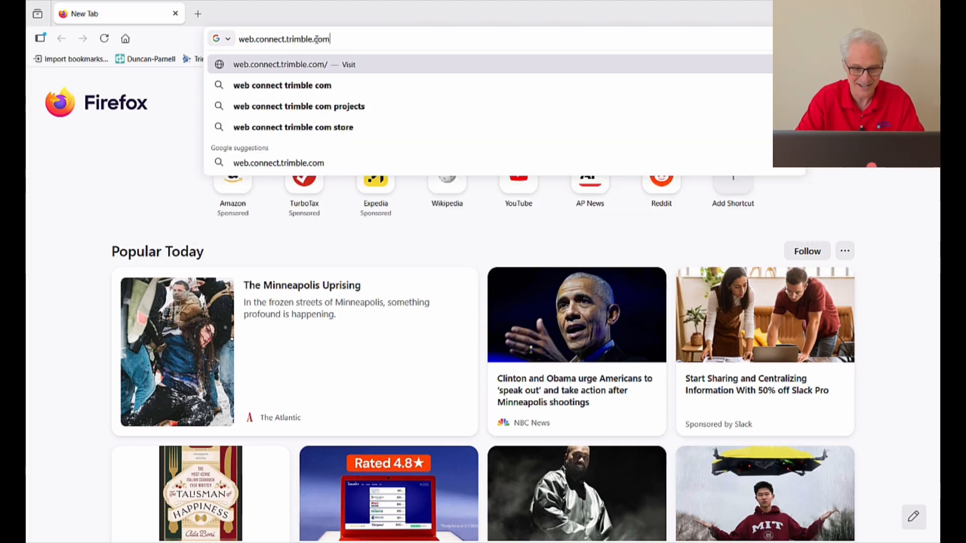
pyautogui.press('Return')
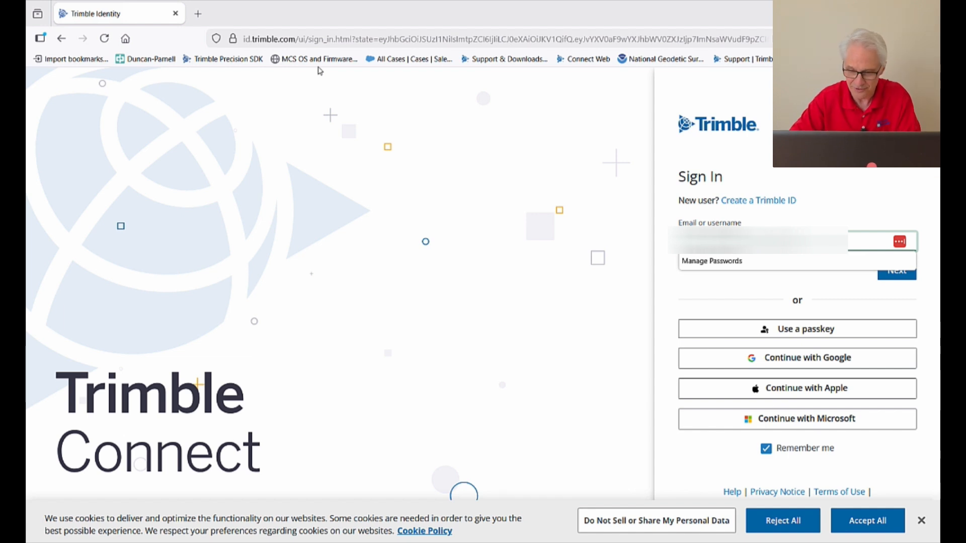
# Sign in to Trimble Connect with the account name and password.
pyautogui.press('Return')
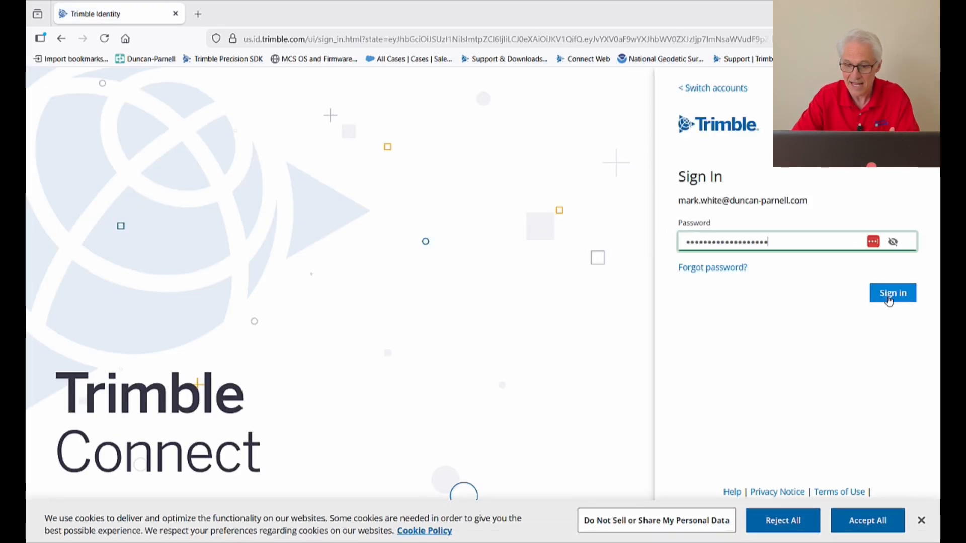
pyautogui.click(888, 296)
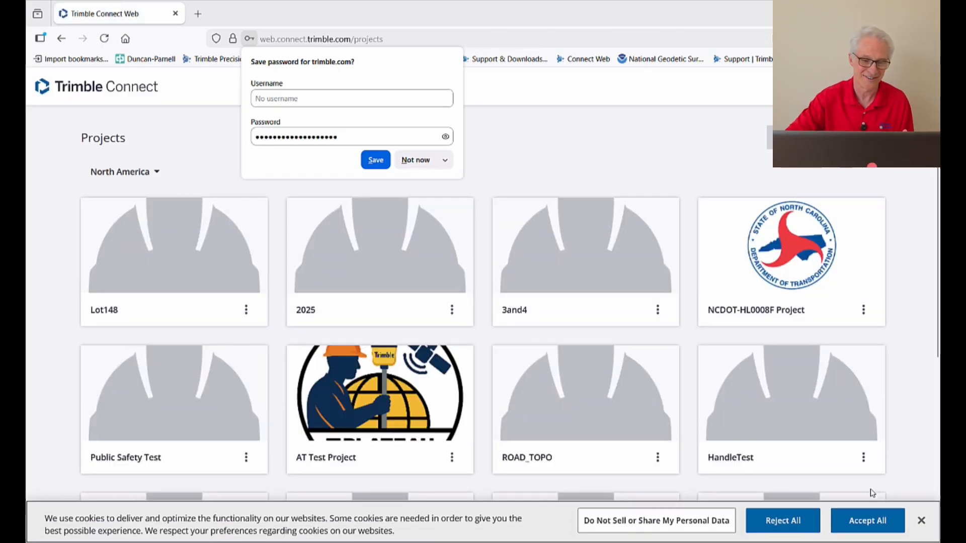
# Decline Firefox's save-password prompt and dismiss the cookie consent notice.
pyautogui.click(416, 160)
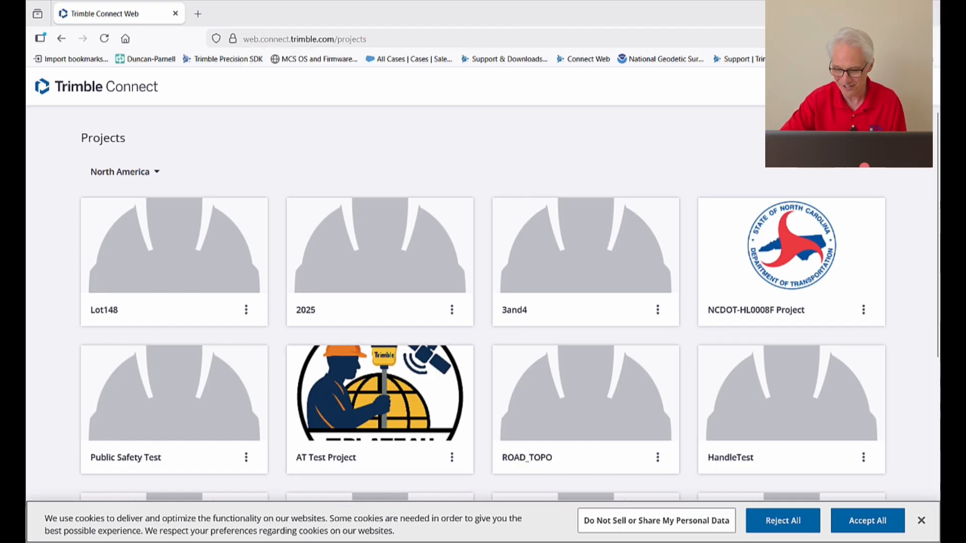
pyautogui.click(930, 521)
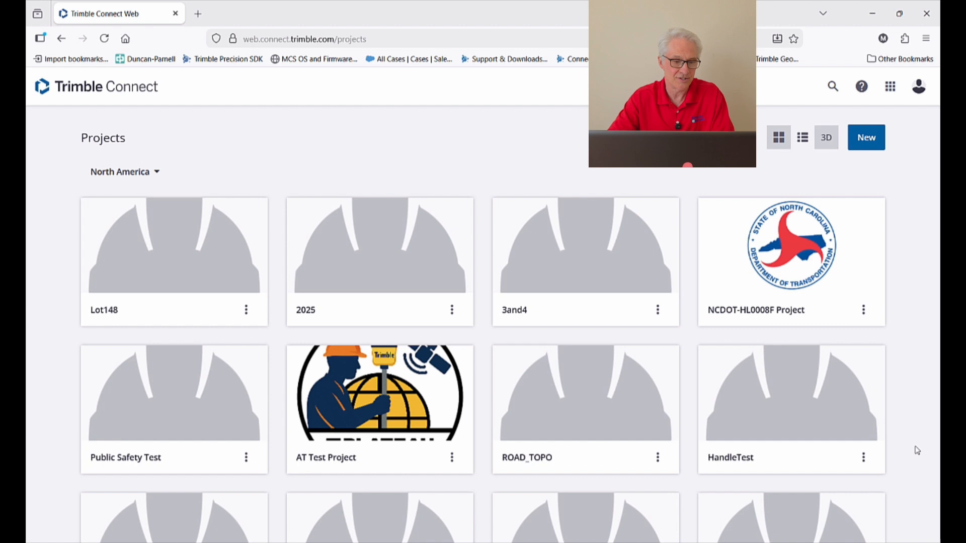
pyautogui.click(803, 142)
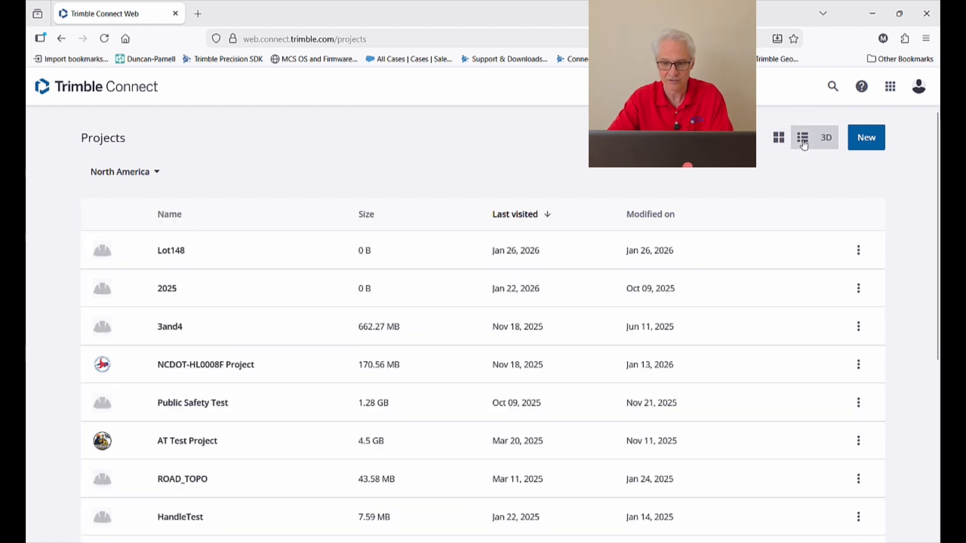
pyautogui.click(779, 142)
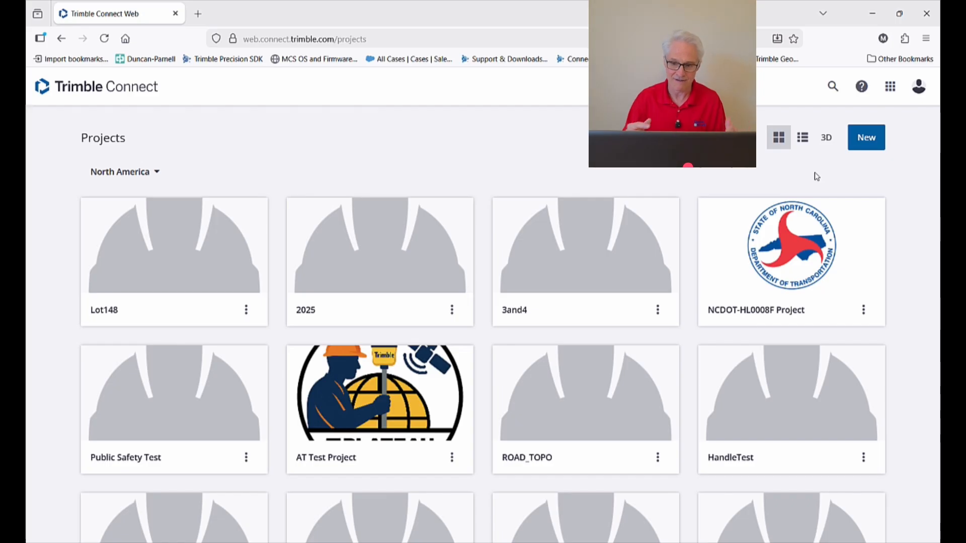
# Start a new project named Lot148Boundary with North America as the server location.
pyautogui.click(867, 144)
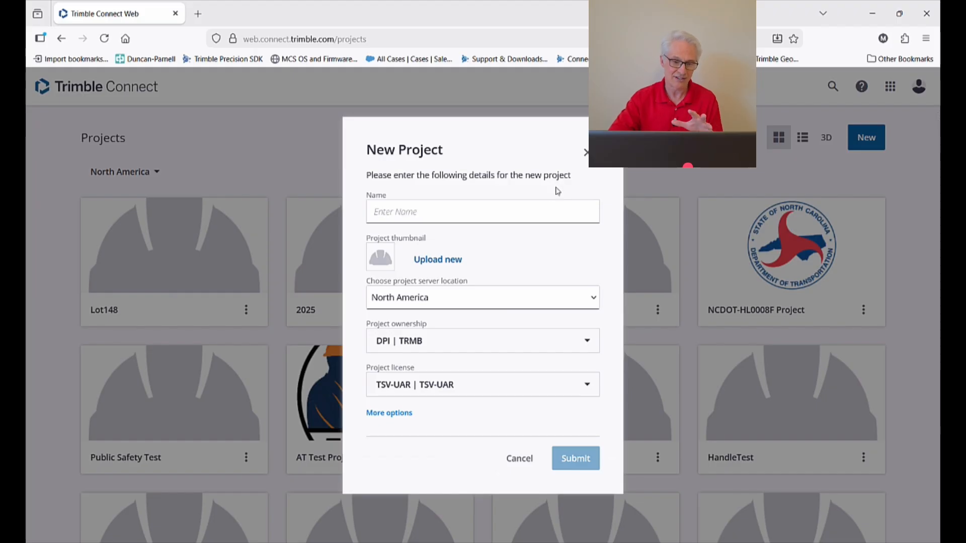
pyautogui.click(445, 207)
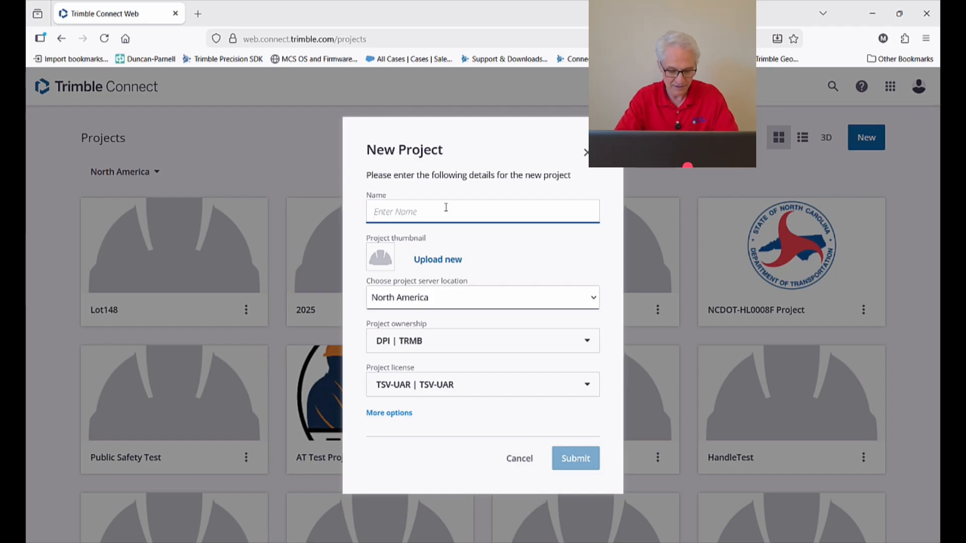
pyautogui.write('Lot148')
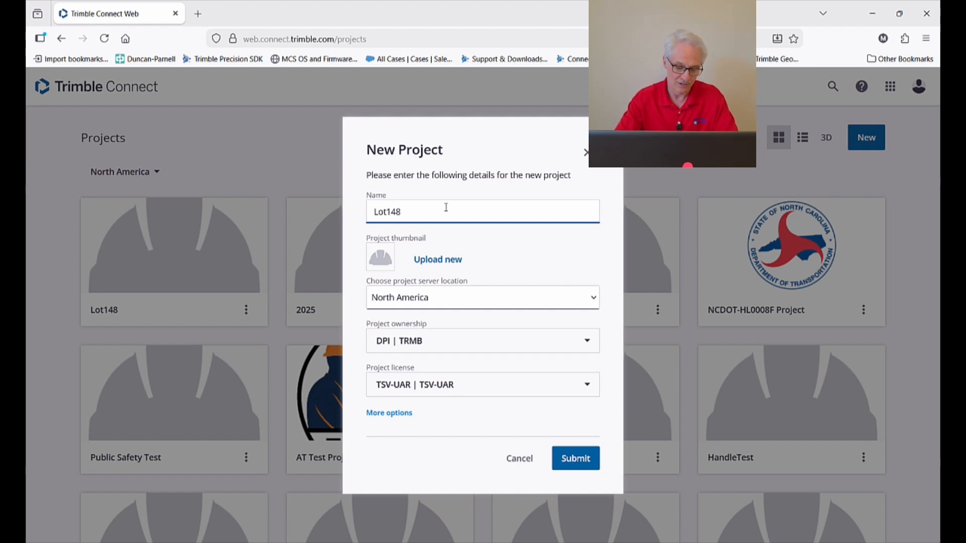
pyautogui.write('Boundary')
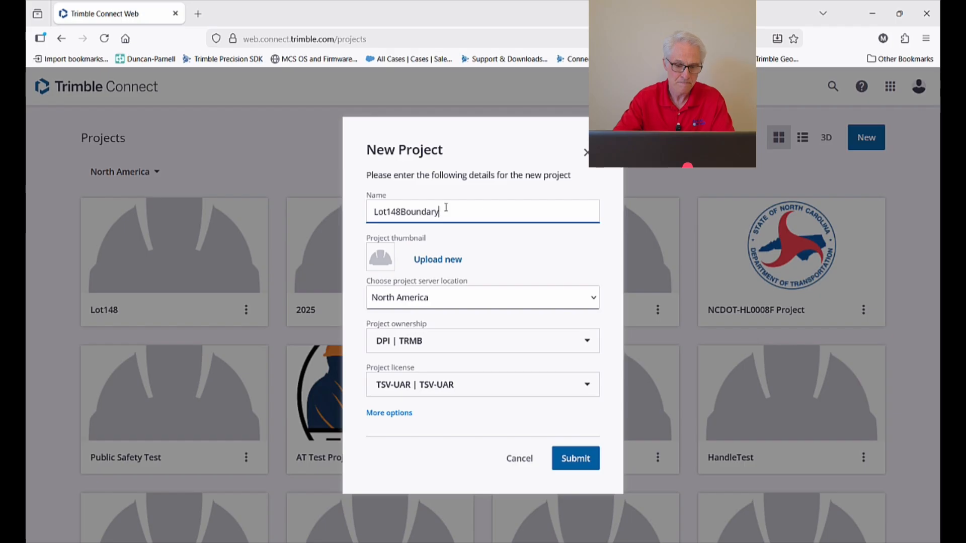
pyautogui.click(458, 302)
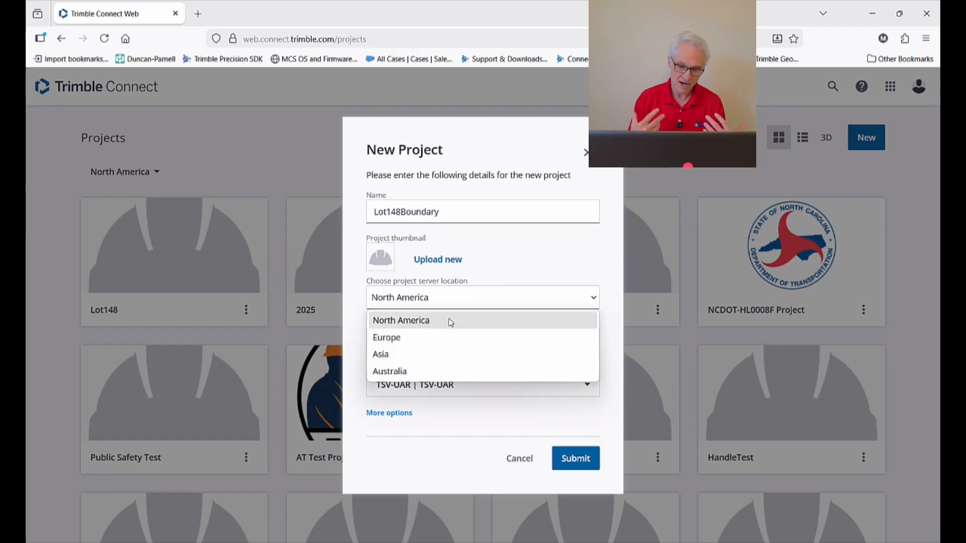
pyautogui.click(449, 321)
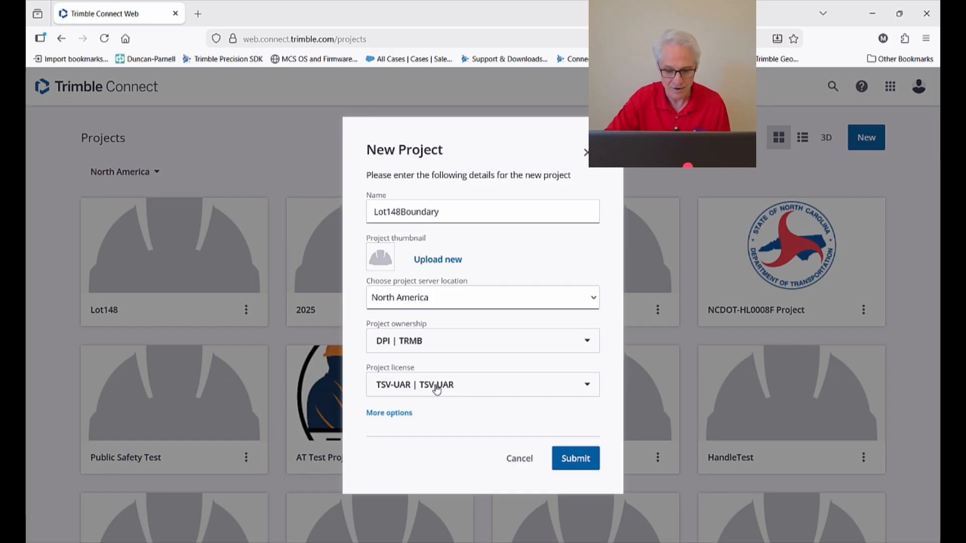
# Submit the New Project form to create Lot148Boundary and open its Data Explorer.
pyautogui.click(574, 460)
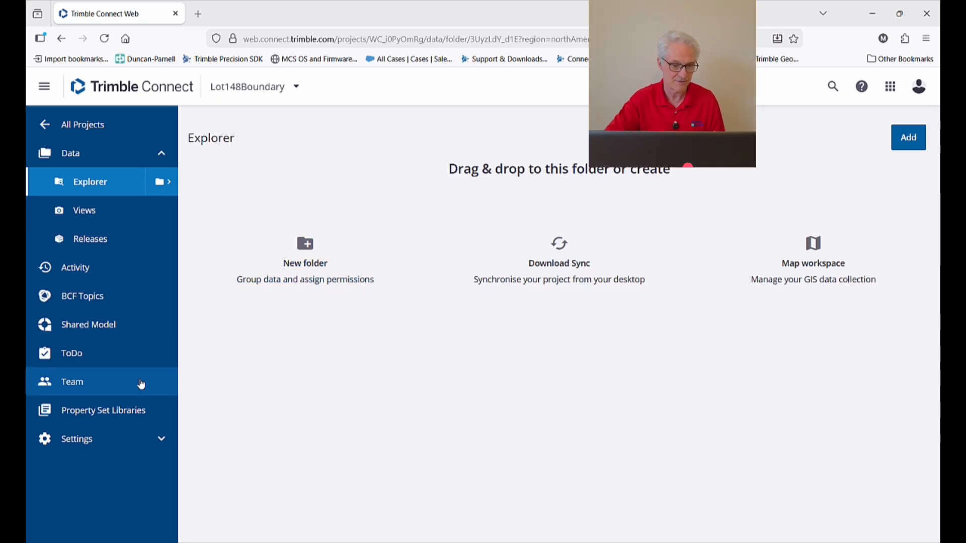
# Open Lot148Boundary's Project Details page under Settings and view the location map.
pyautogui.click(126, 440)
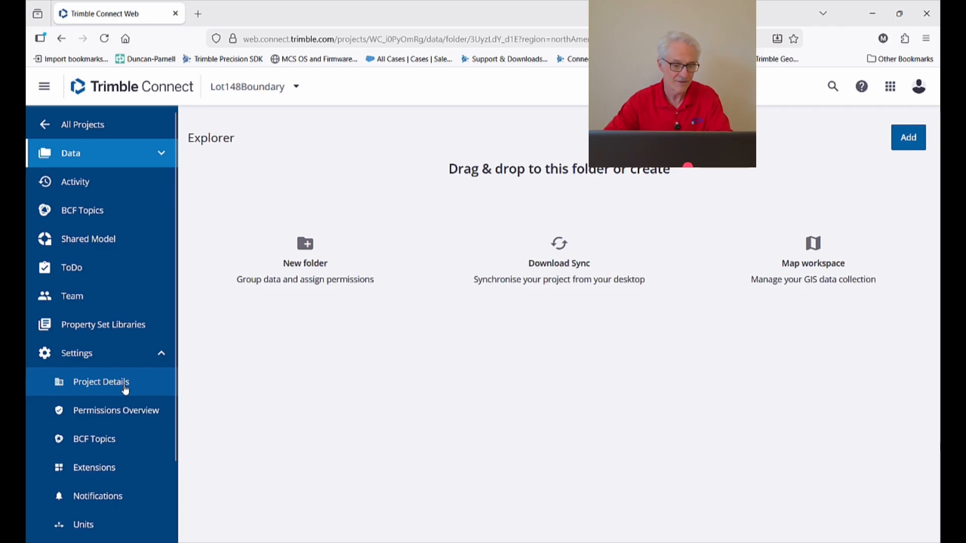
pyautogui.click(126, 388)
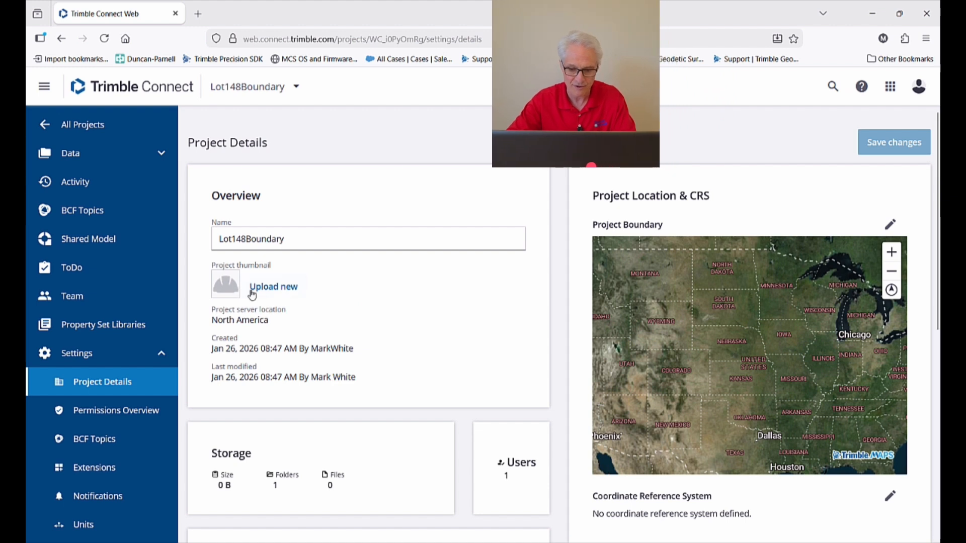
pyautogui.scroll(-2, 345, 325)
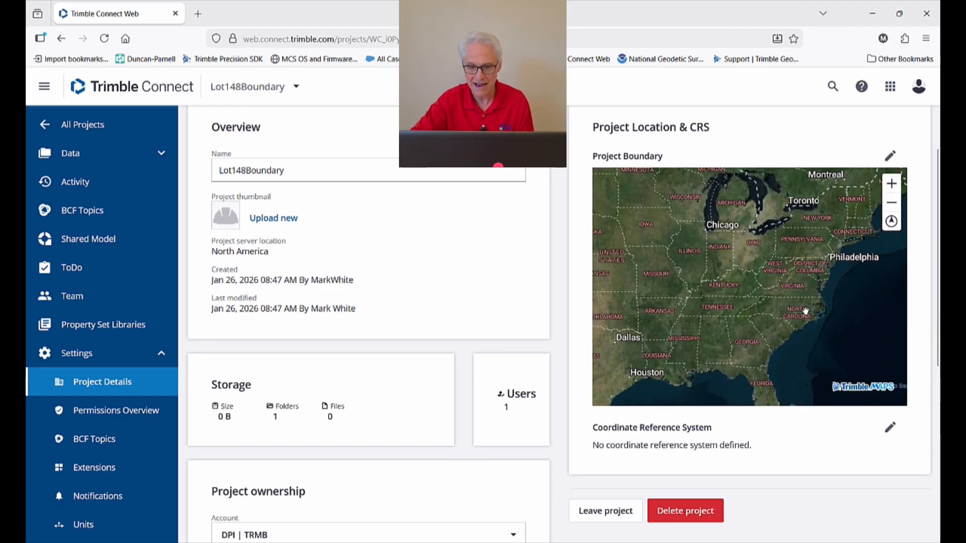
pyautogui.scroll(5, 805, 311)
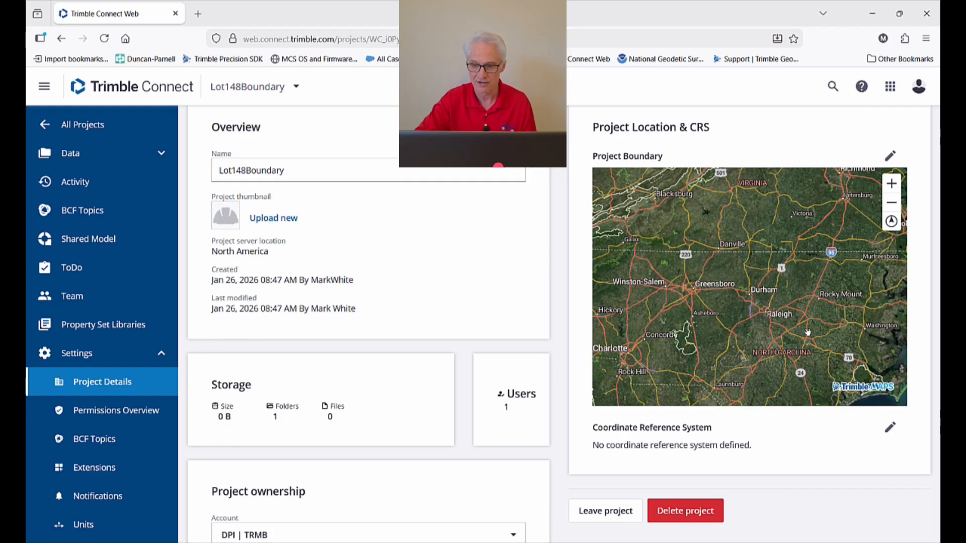
# Draw the project boundary on the map as a rectangle around Raleigh.
pyautogui.click(885, 163)
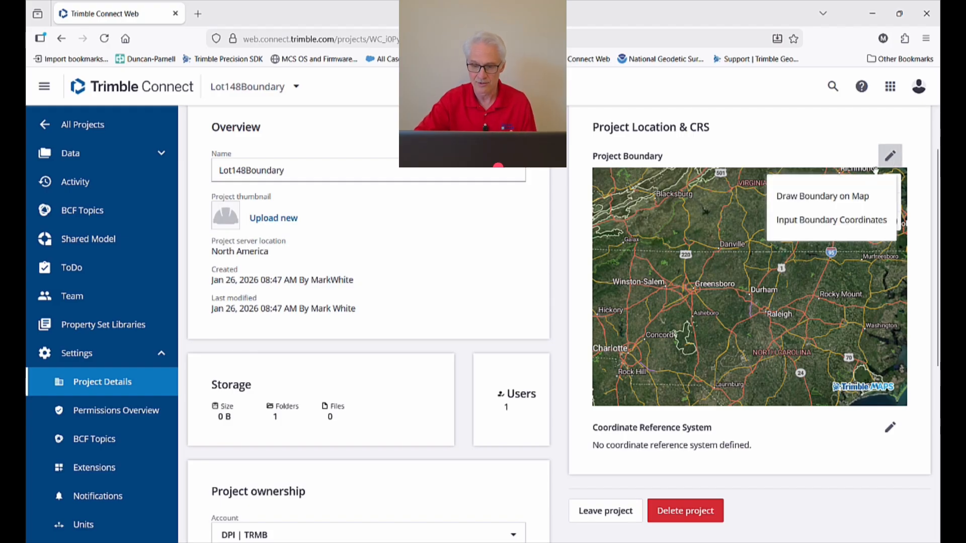
pyautogui.click(823, 196)
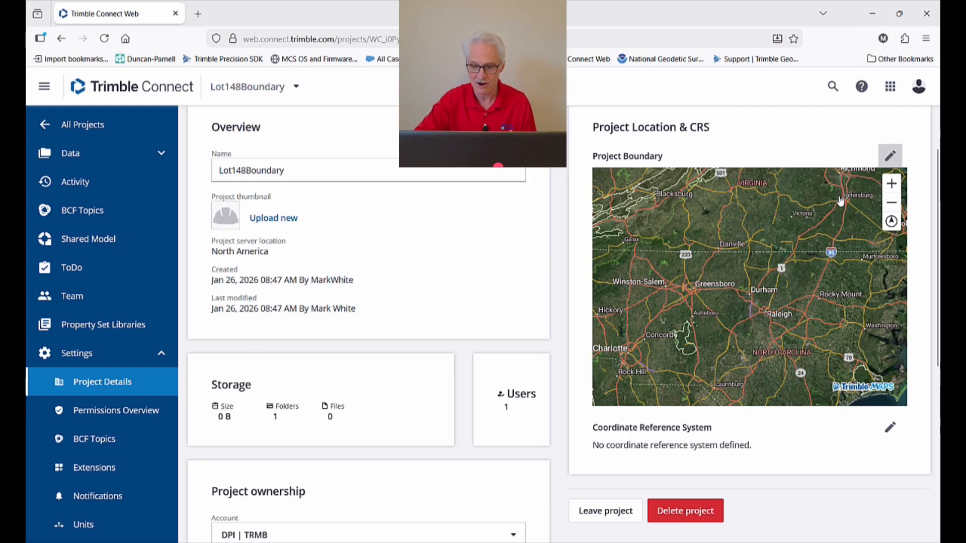
pyautogui.click(726, 291)
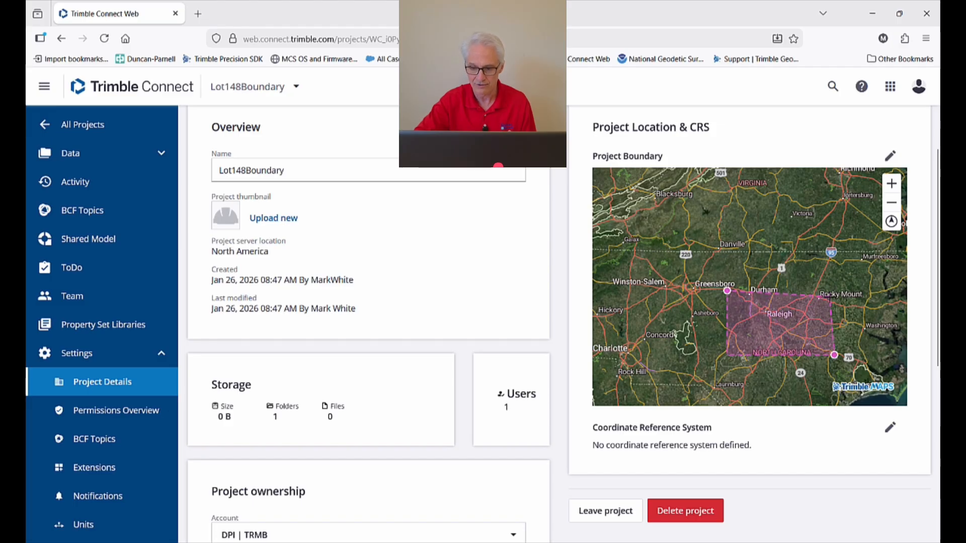
pyautogui.click(830, 294)
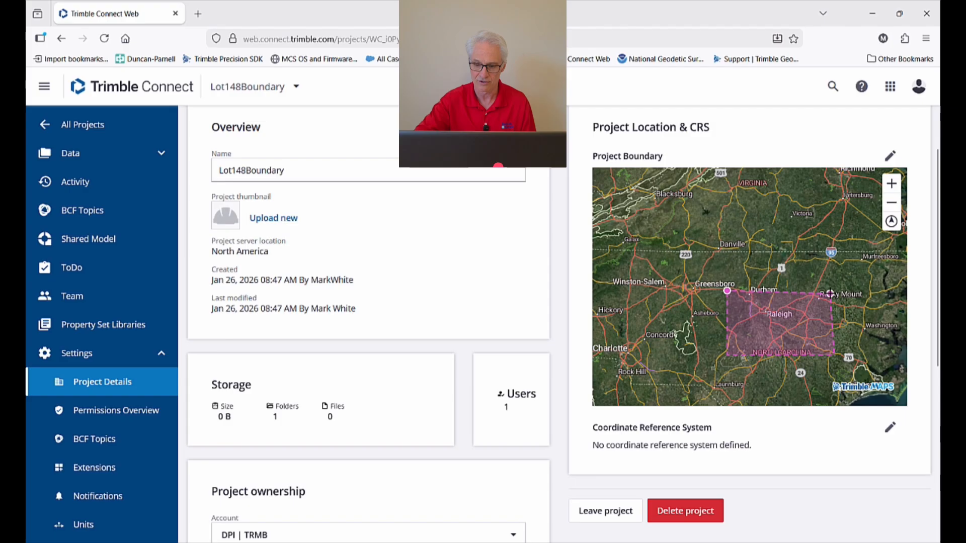
pyautogui.doubleClick(830, 294)
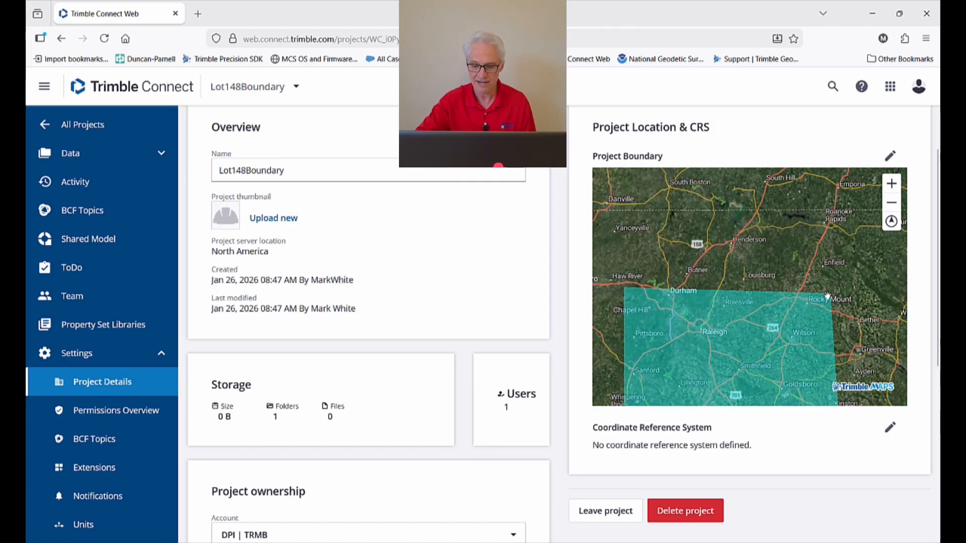
pyautogui.scroll(-2, 827, 296)
pyautogui.scroll(-2, 828, 296)
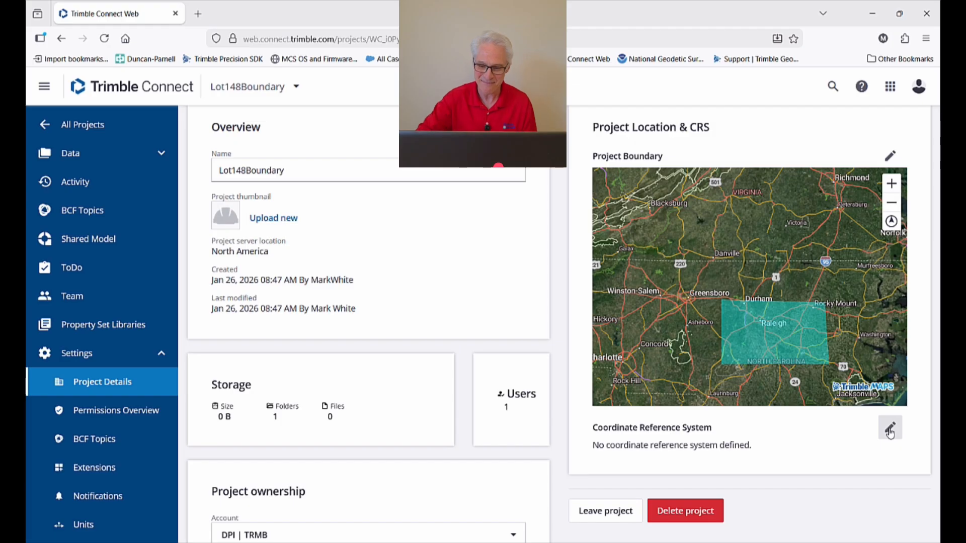
# Choose the published CRS NAD83 | North Carolina 3200 (ftUS), EPSG 6543.
pyautogui.click(890, 431)
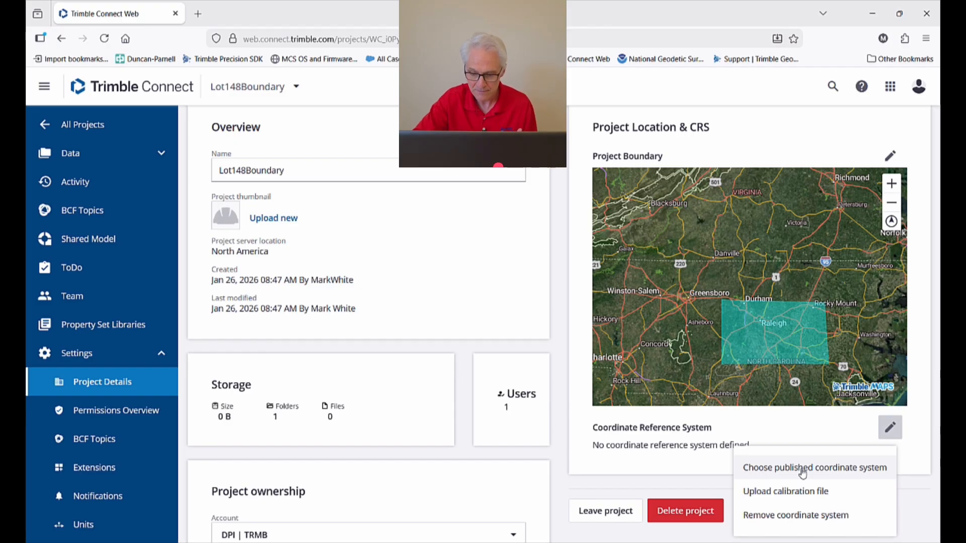
pyautogui.click(803, 472)
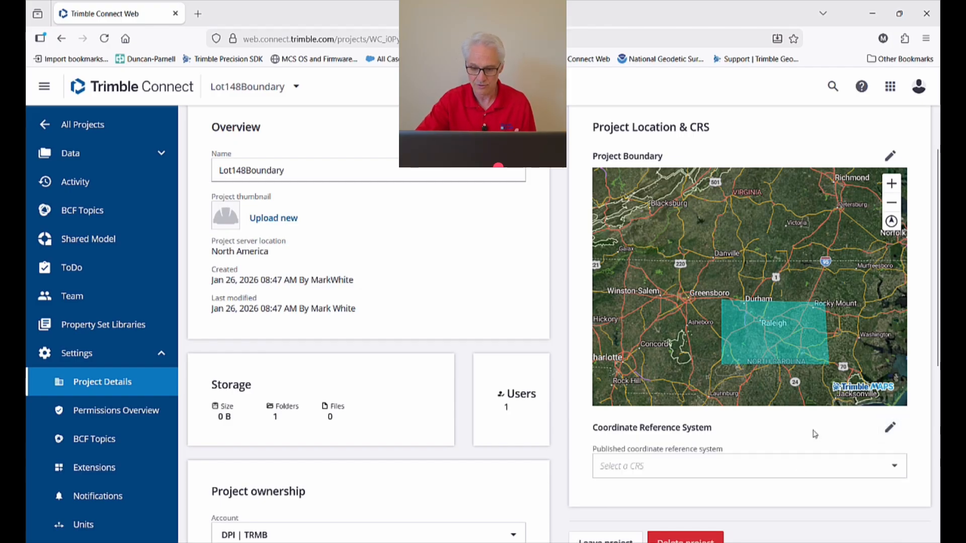
pyautogui.scroll(-4, 811, 433)
pyautogui.click(899, 265)
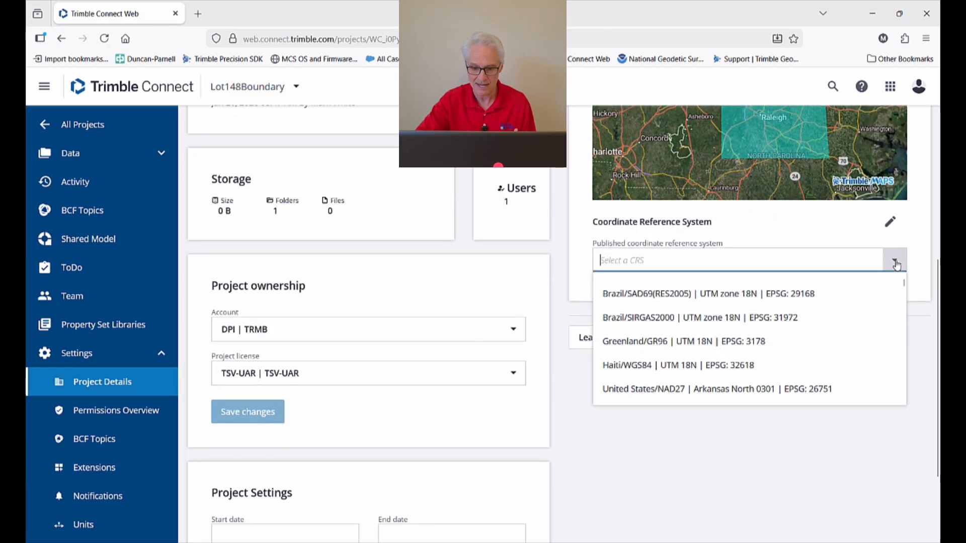
pyautogui.scroll(-3, 850, 342)
pyautogui.scroll(-10, 850, 344)
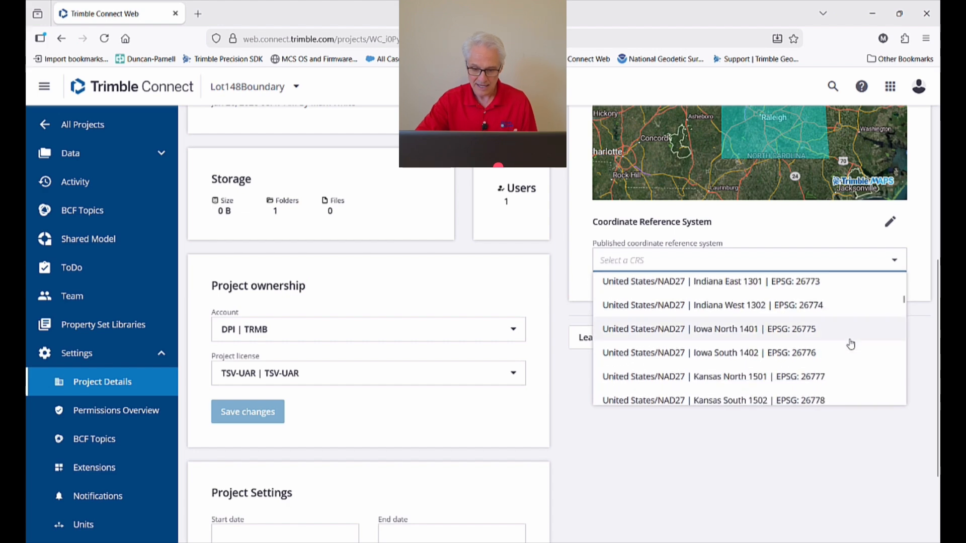
pyautogui.scroll(-12, 850, 344)
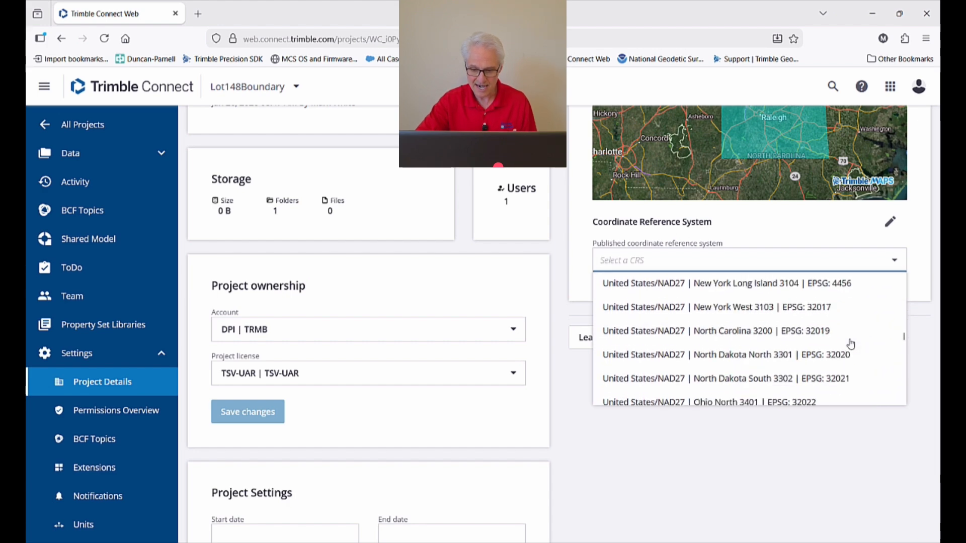
pyautogui.scroll(-8, 850, 344)
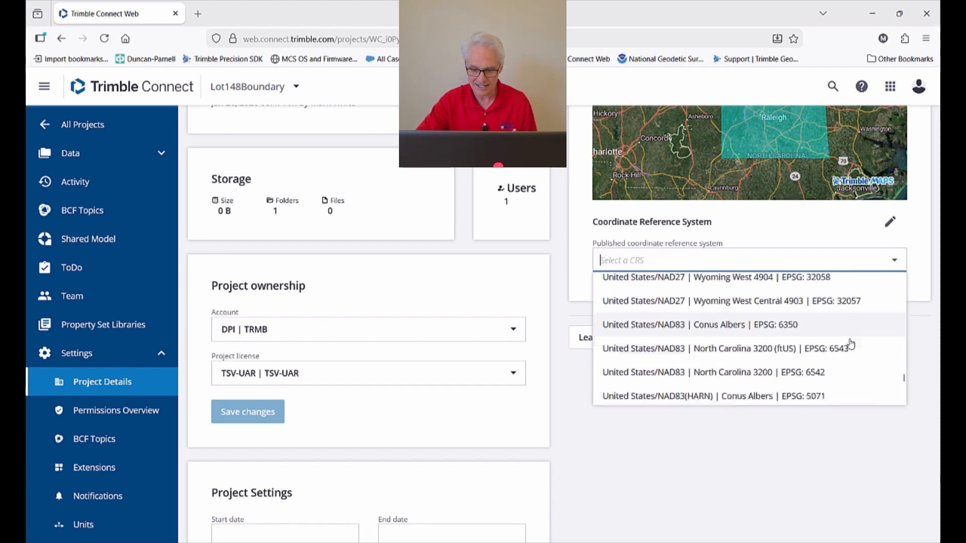
pyautogui.scroll(3, 850, 344)
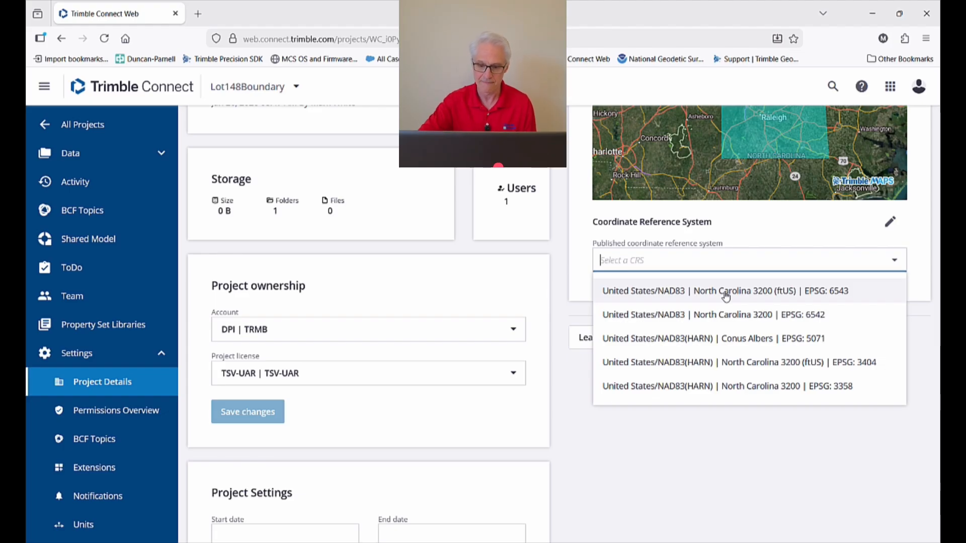
pyautogui.click(725, 291)
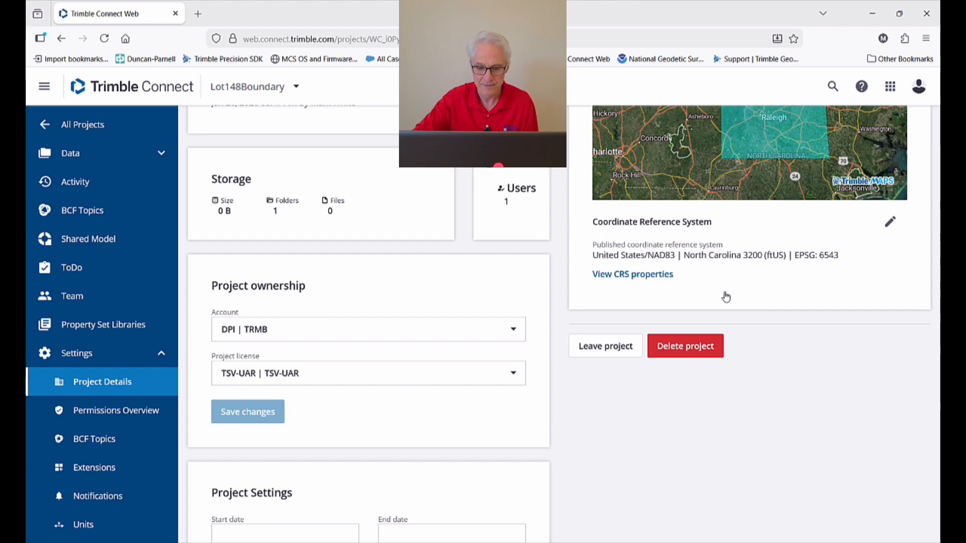
# Save the Project Details with the boundary and North Carolina CRS.
pyautogui.scroll(5, 726, 294)
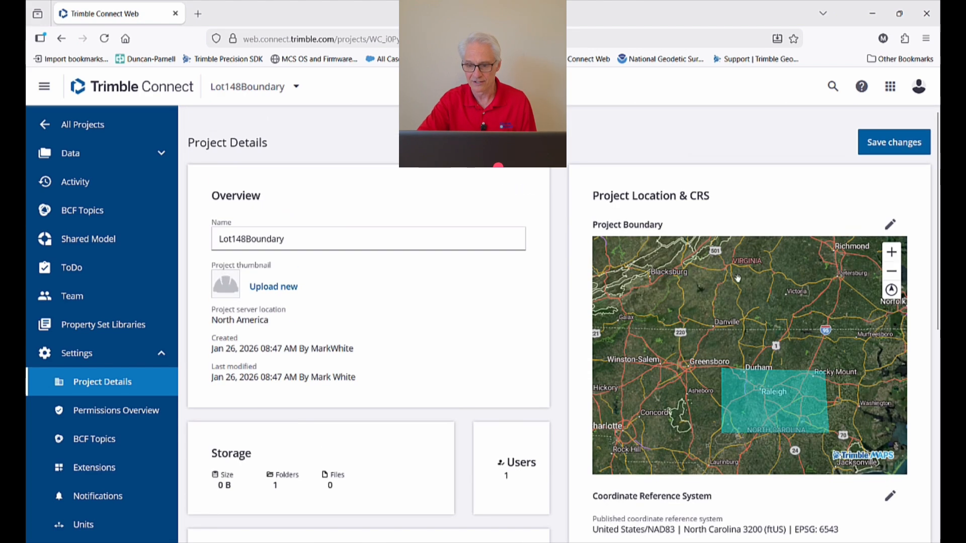
pyautogui.click(882, 146)
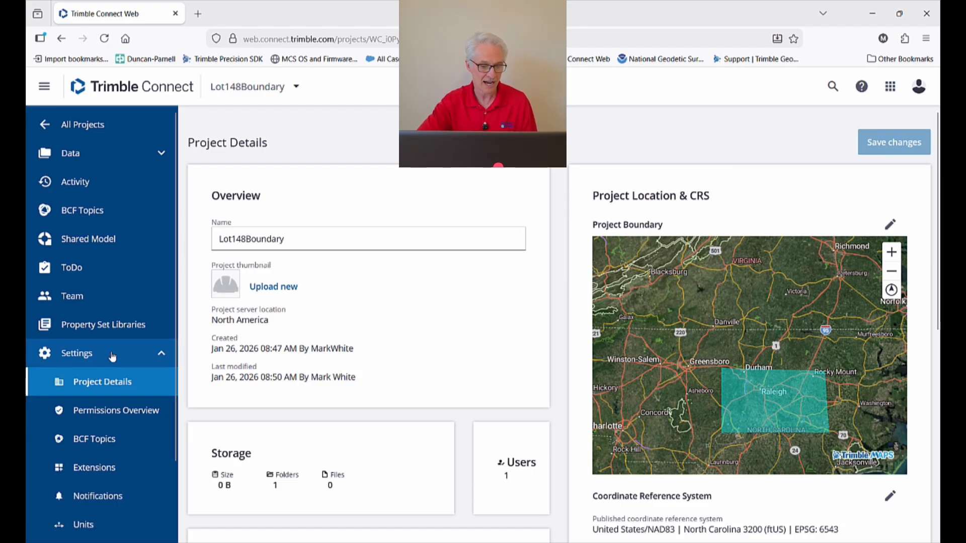
pyautogui.scroll(-2, 111, 358)
pyautogui.scroll(-1, 107, 374)
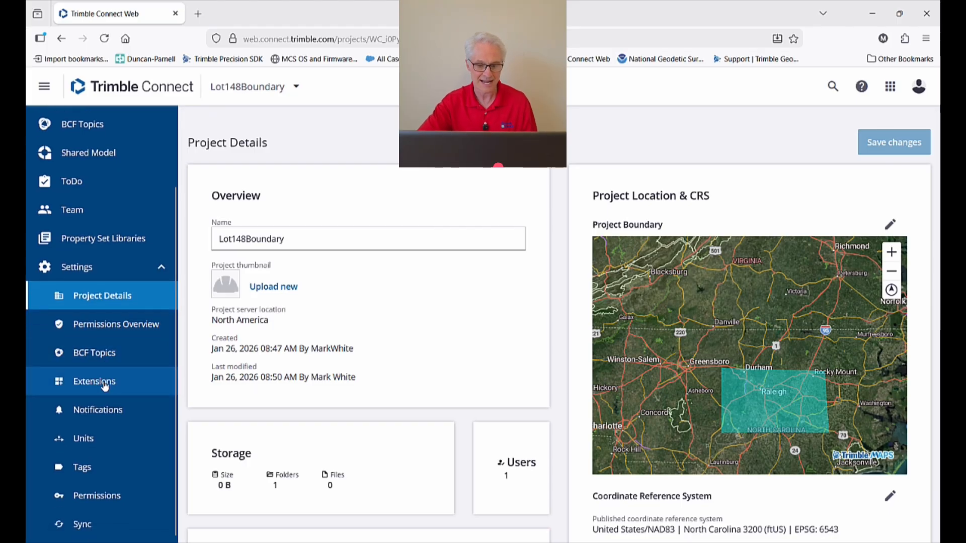
# In Extensions, enable Field Data and disable Civil Design and Construction Collaboration.
pyautogui.click(104, 386)
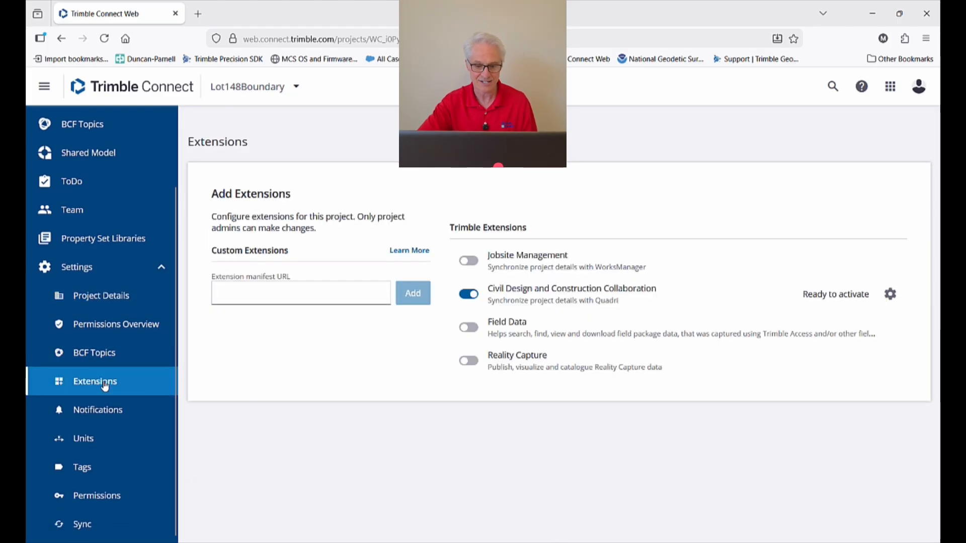
pyautogui.click(467, 329)
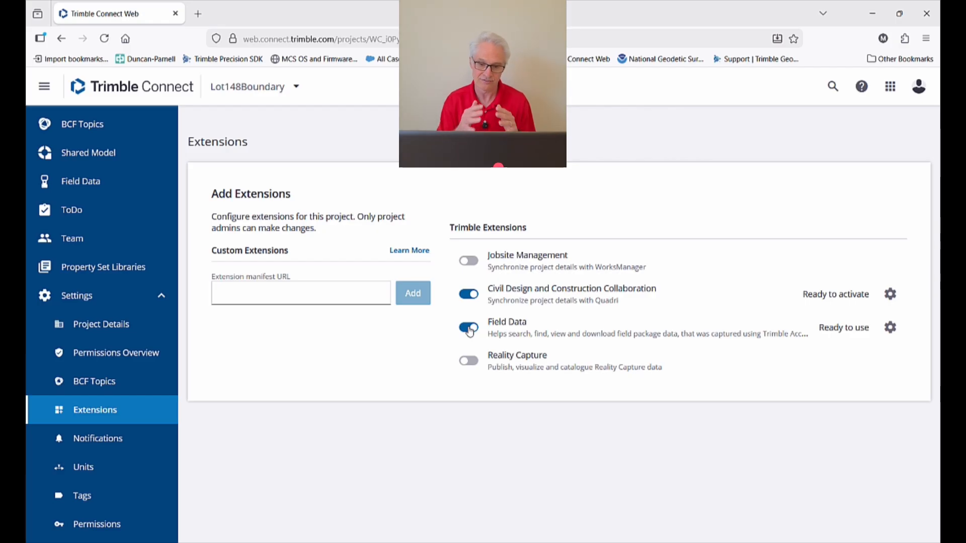
pyautogui.click(475, 296)
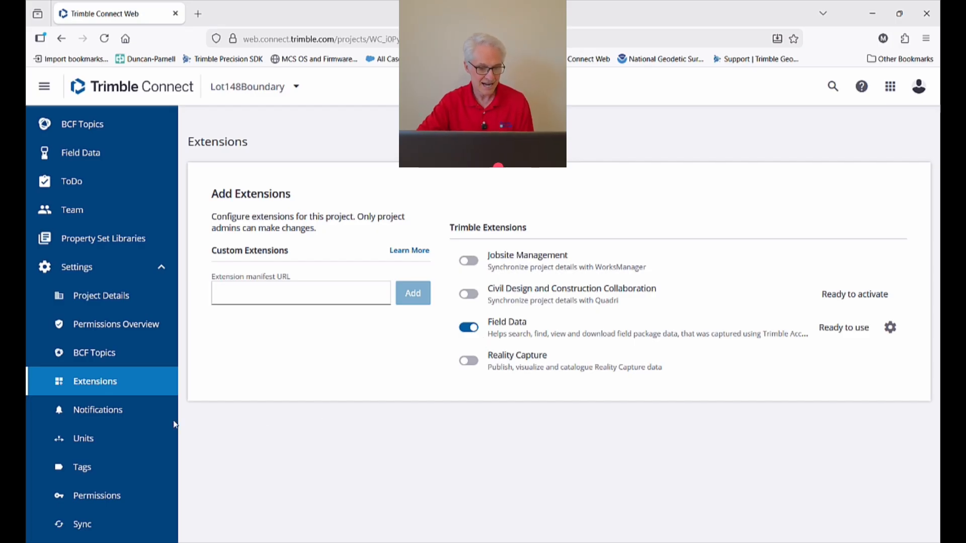
# Save the project's unit system as U.S. Survey Feet (sFT) and return to Project Details.
pyautogui.click(111, 441)
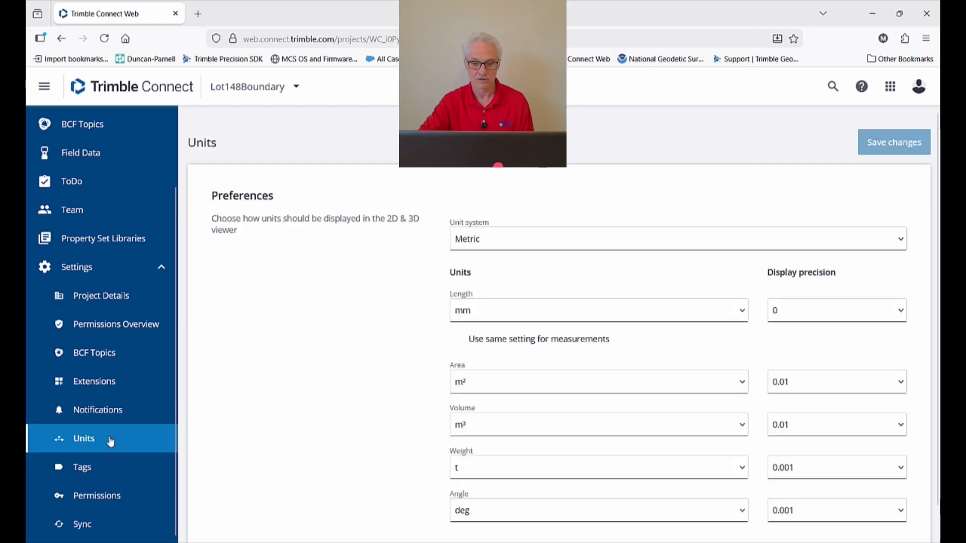
pyautogui.click(532, 246)
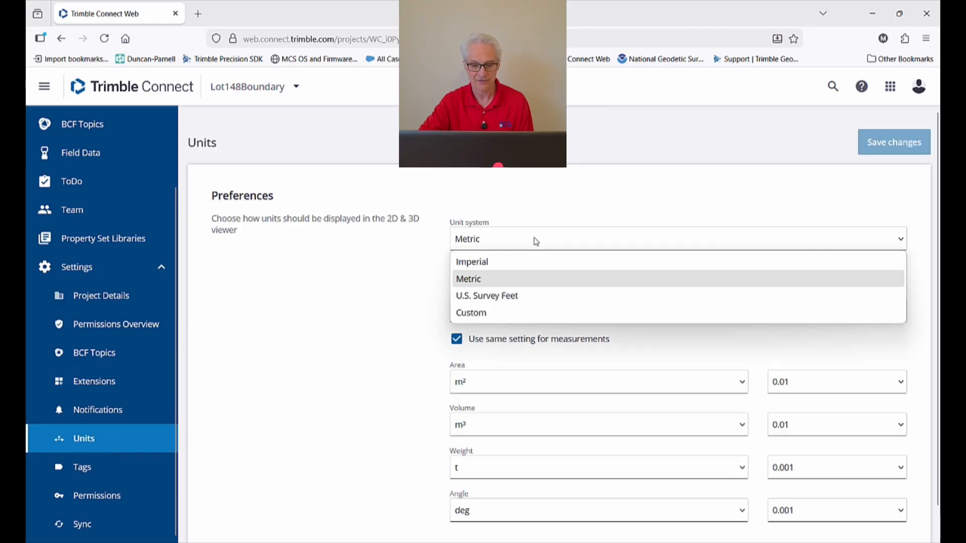
pyautogui.click(532, 294)
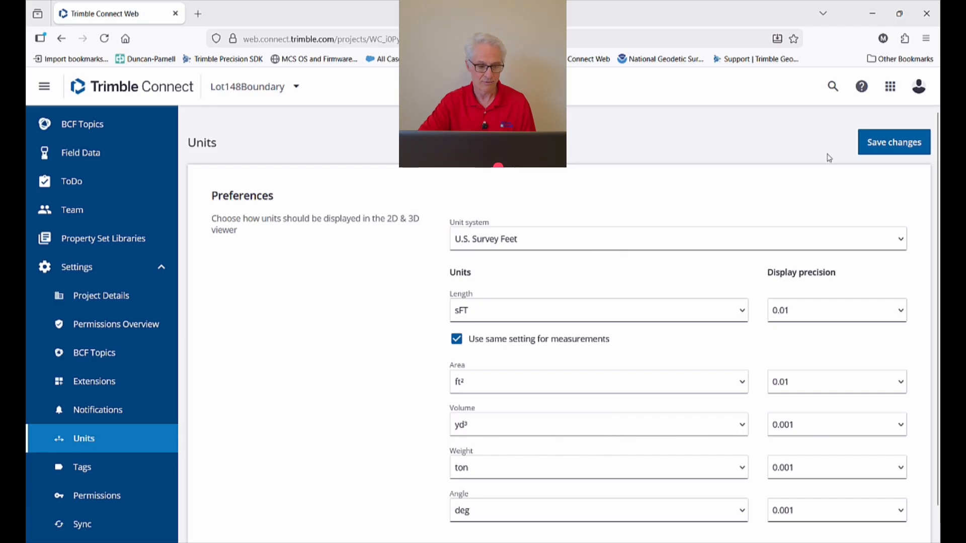
pyautogui.click(876, 150)
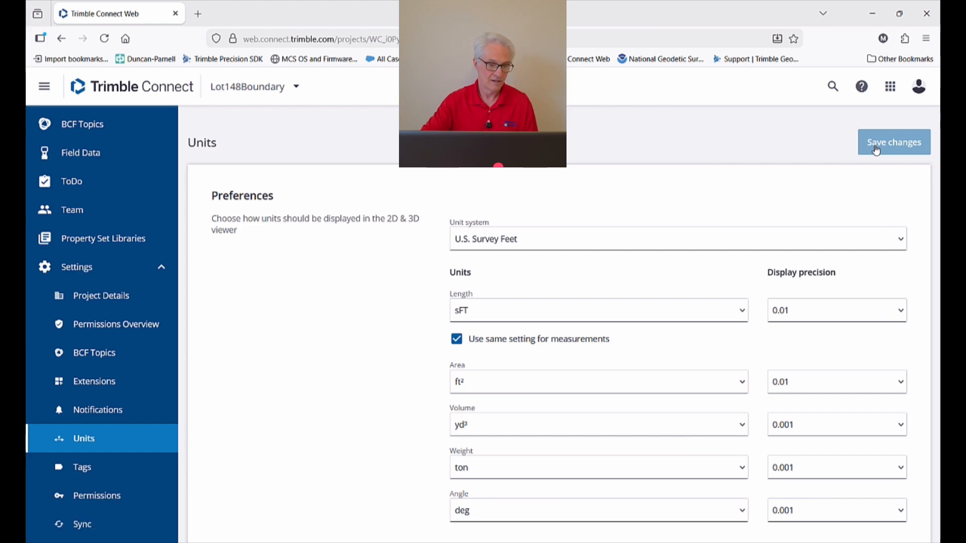
pyautogui.click(104, 296)
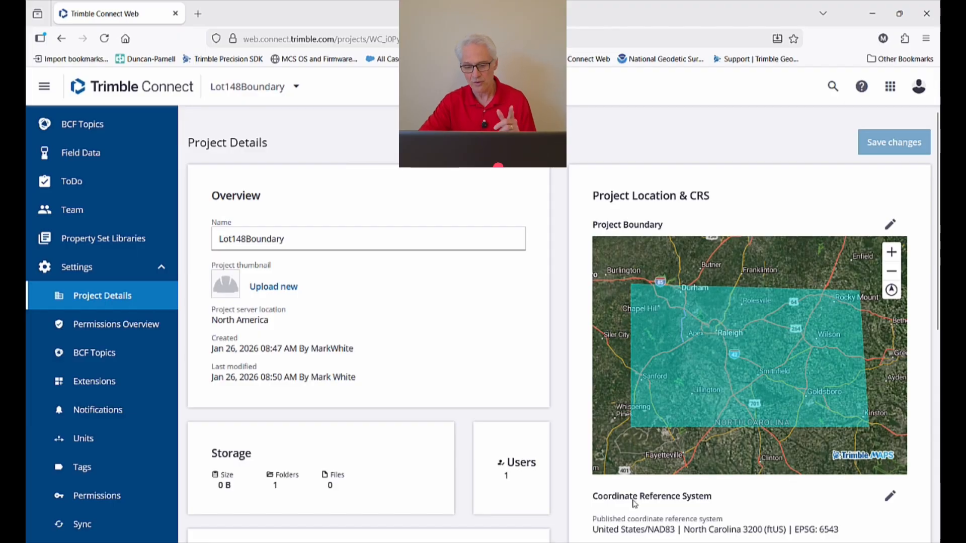
# Review the project's Extensions and Units settings, then bring up the Team members list.
pyautogui.scroll(-1, 602, 508)
pyautogui.scroll(-2, 604, 508)
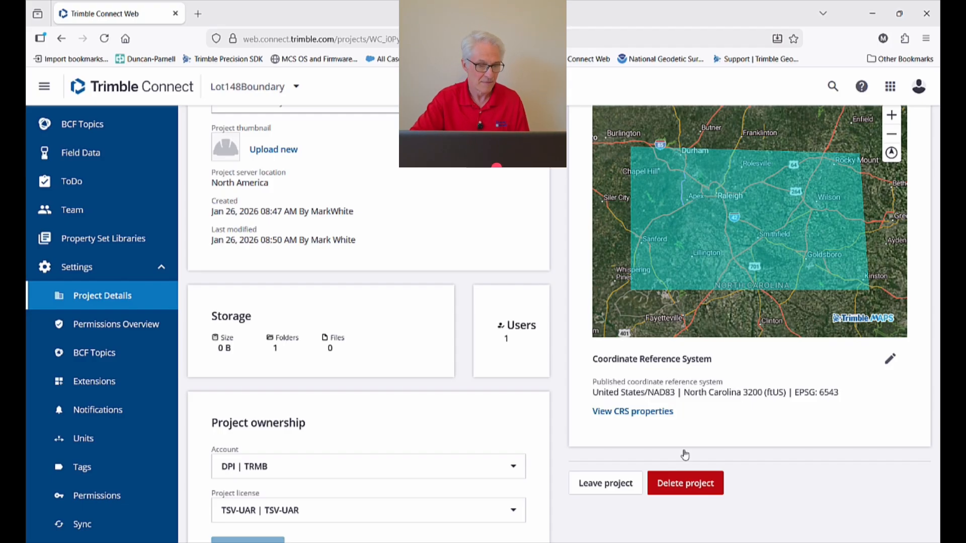
pyautogui.click(114, 381)
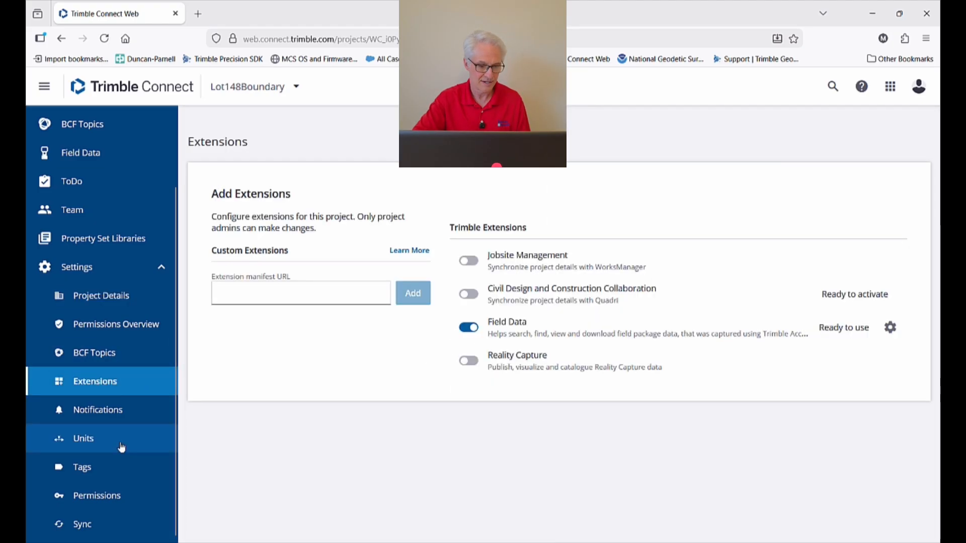
pyautogui.click(106, 450)
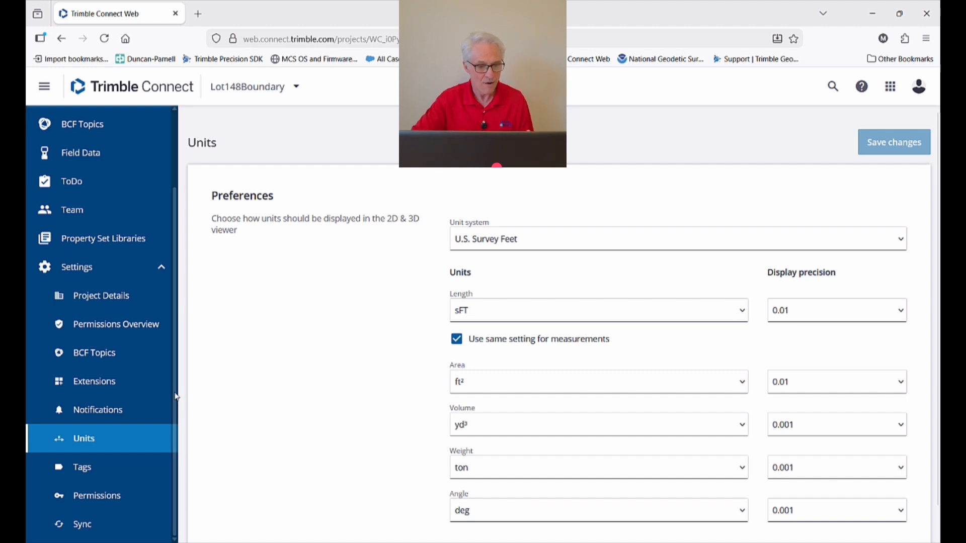
pyautogui.click(81, 217)
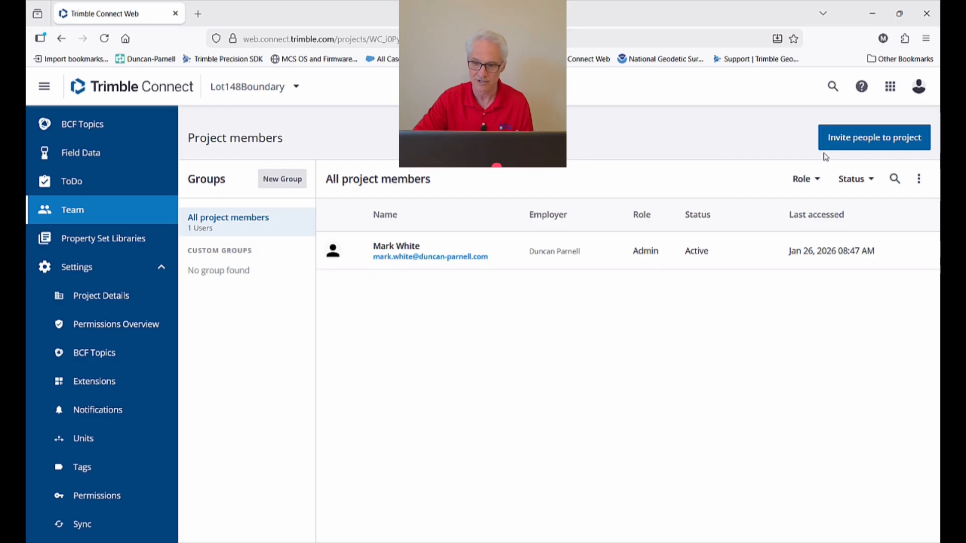
# Invite a second person by e-mail to Lot148Boundary with the Admin role.
pyautogui.click(848, 145)
pyautogui.click(428, 266)
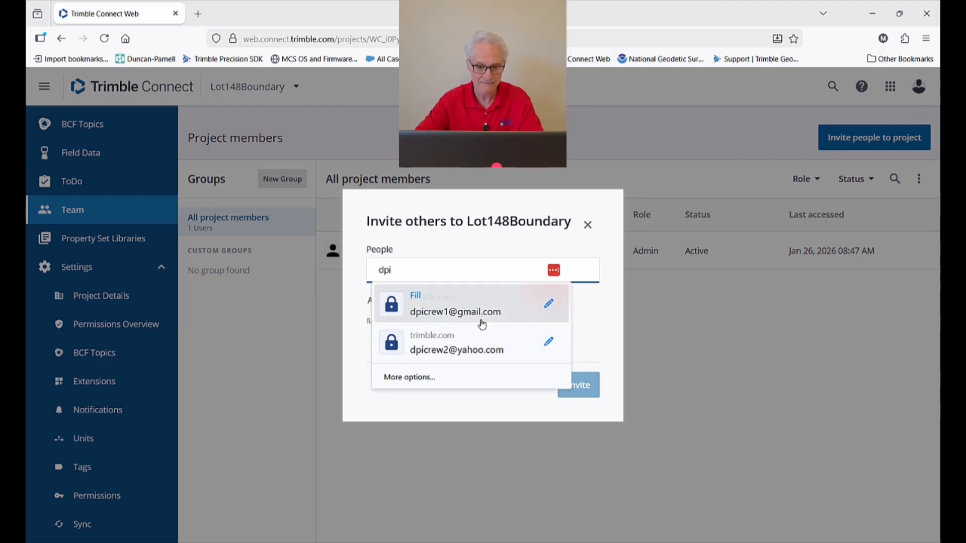
pyautogui.click(481, 318)
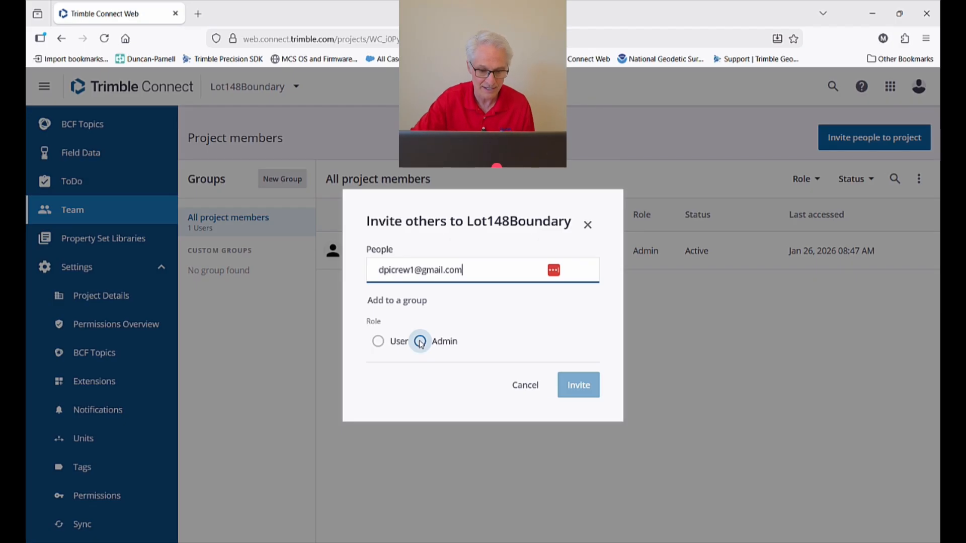
pyautogui.click(420, 345)
pyautogui.click(420, 357)
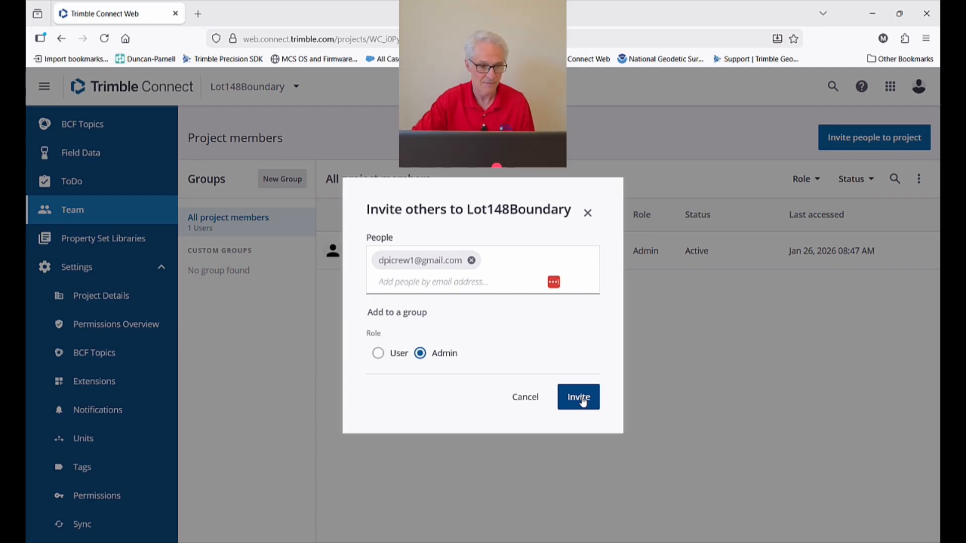
pyautogui.click(583, 402)
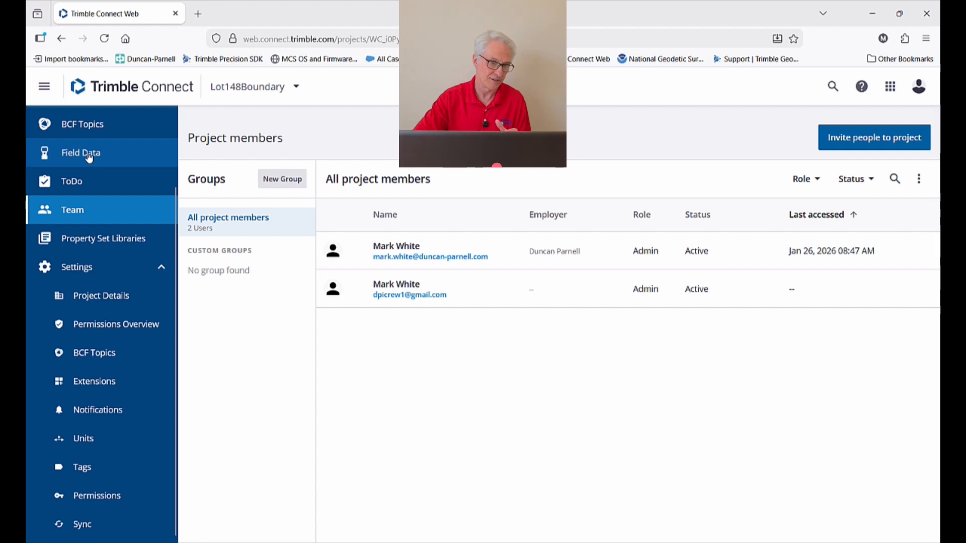
# Expand the Data section and show the project's empty Explorer folder.
pyautogui.scroll(3, 89, 159)
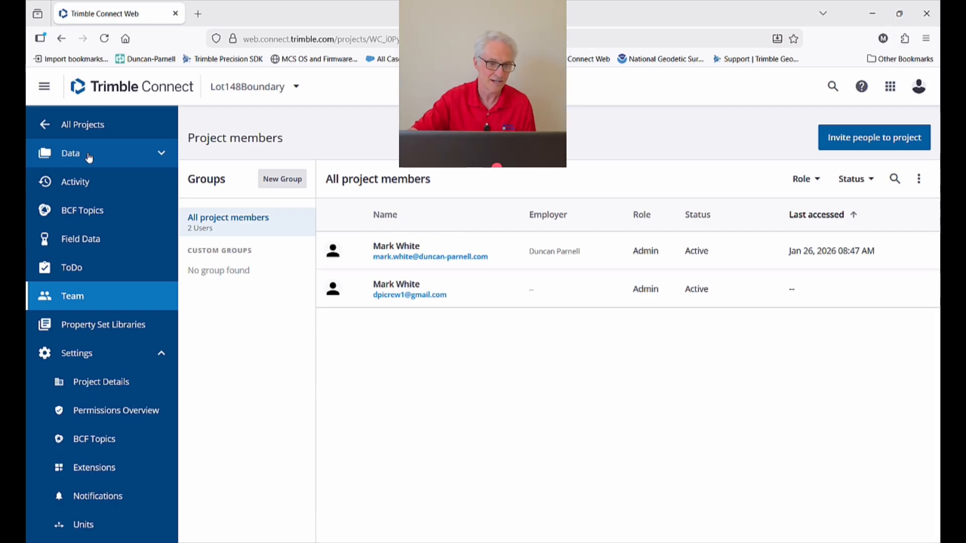
pyautogui.click(90, 157)
pyautogui.click(89, 187)
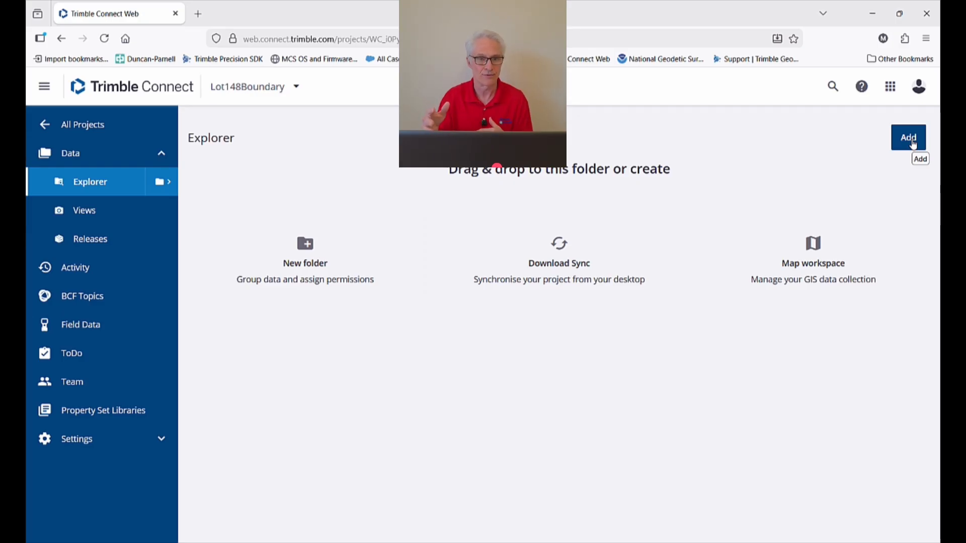
# Upload Lot148Corners.csv and Lot148Labeled.dxf from the ToTheField folder into the project.
pyautogui.click(913, 144)
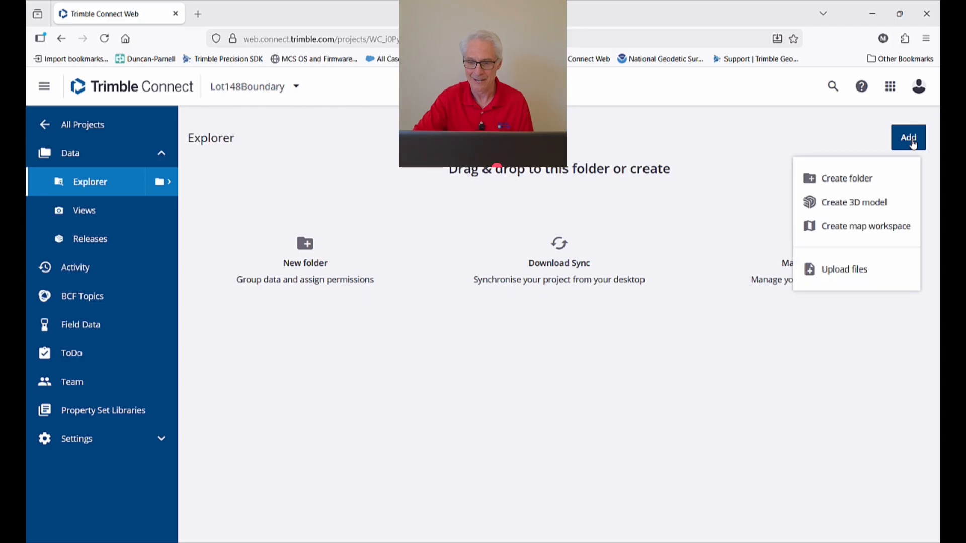
pyautogui.click(854, 274)
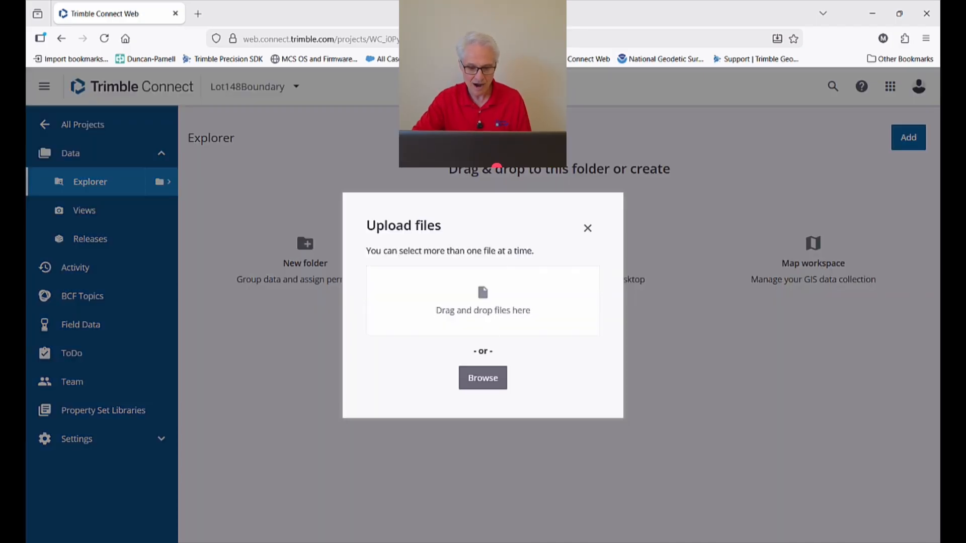
pyautogui.click(523, 525)
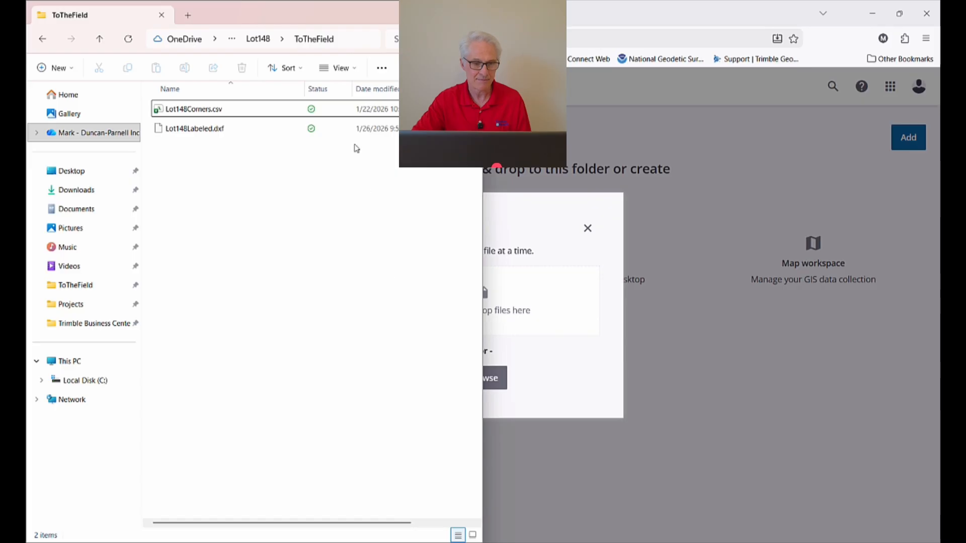
pyautogui.moveTo(337, 15); pyautogui.dragTo(335, 75)
pyautogui.moveTo(101, 203); pyautogui.dragTo(91, 162)
pyautogui.moveTo(375, 276); pyautogui.dragTo(551, 326)
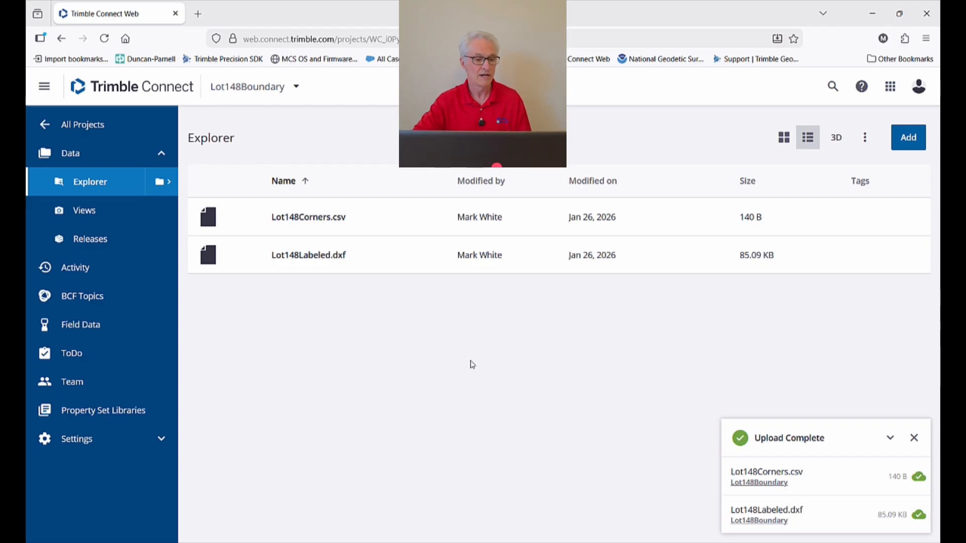
# Show the Field Data Collection Settings page and dismiss the Upload Complete notice.
pyautogui.click(104, 328)
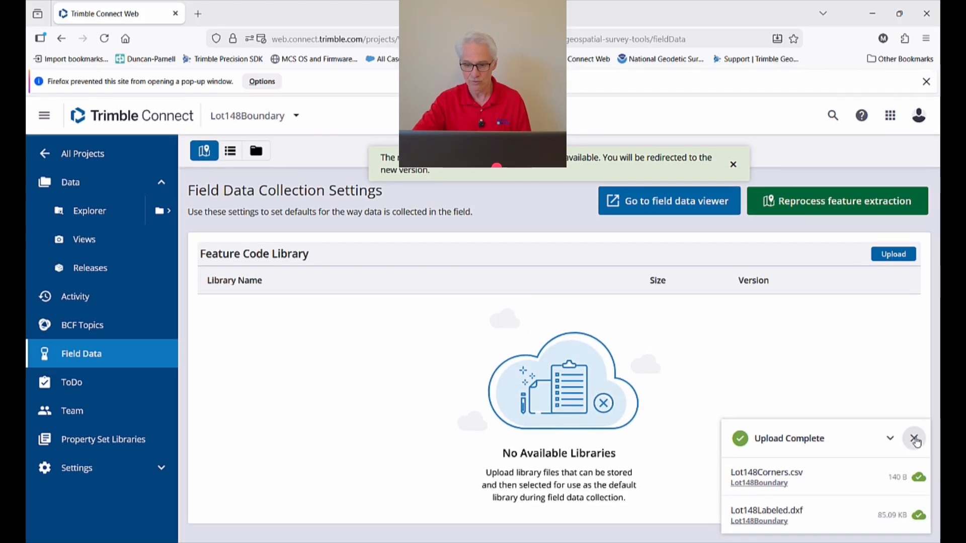
pyautogui.click(914, 439)
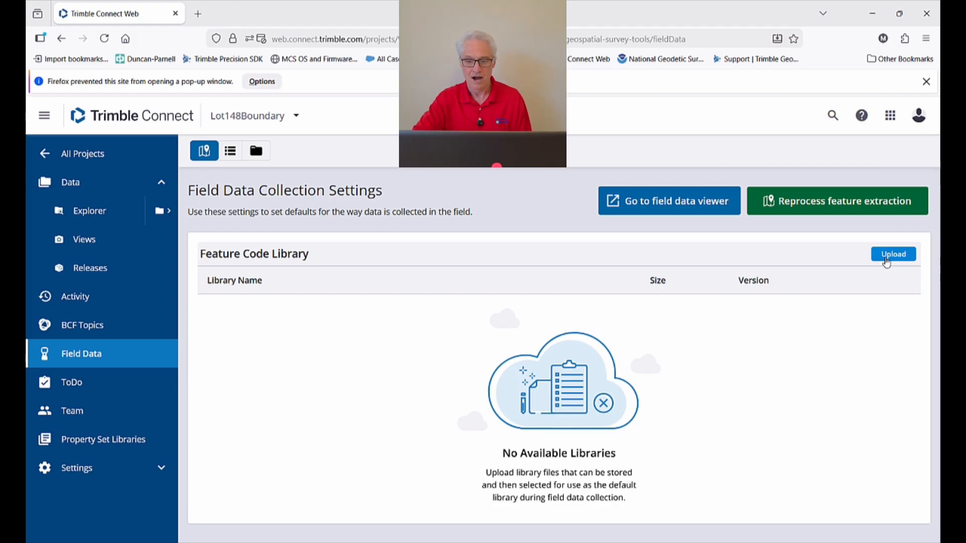
# Open the field data viewer, accept cookies, and start a new survey job.
pyautogui.click(686, 205)
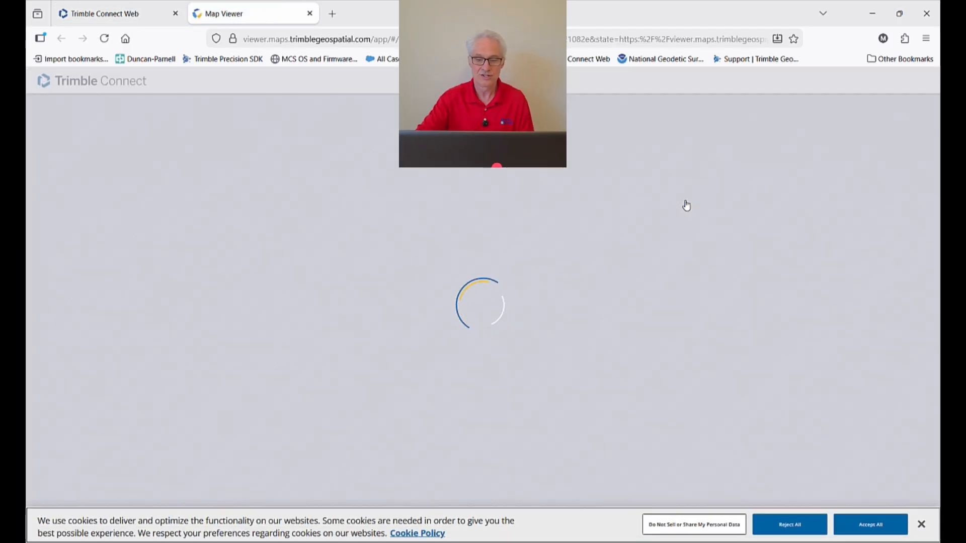
pyautogui.click(861, 524)
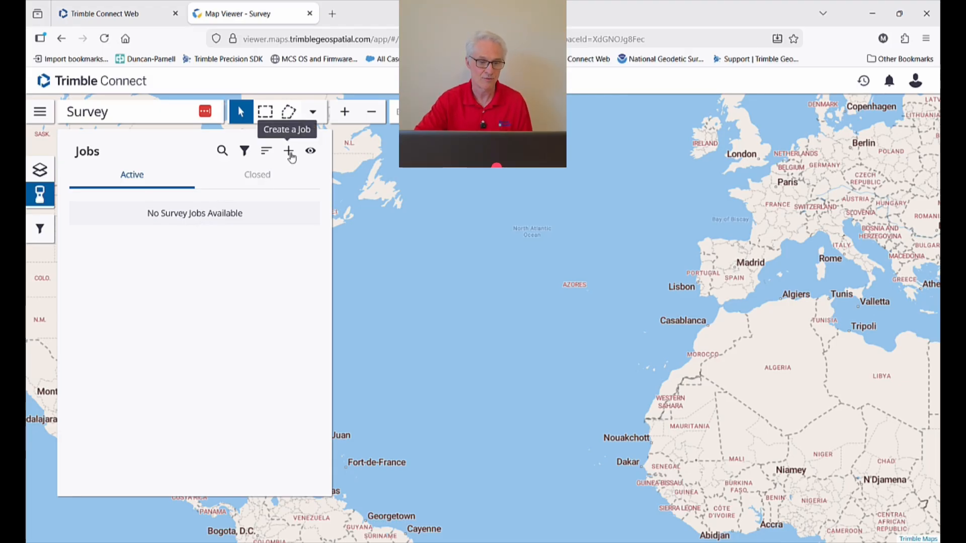
pyautogui.click(291, 156)
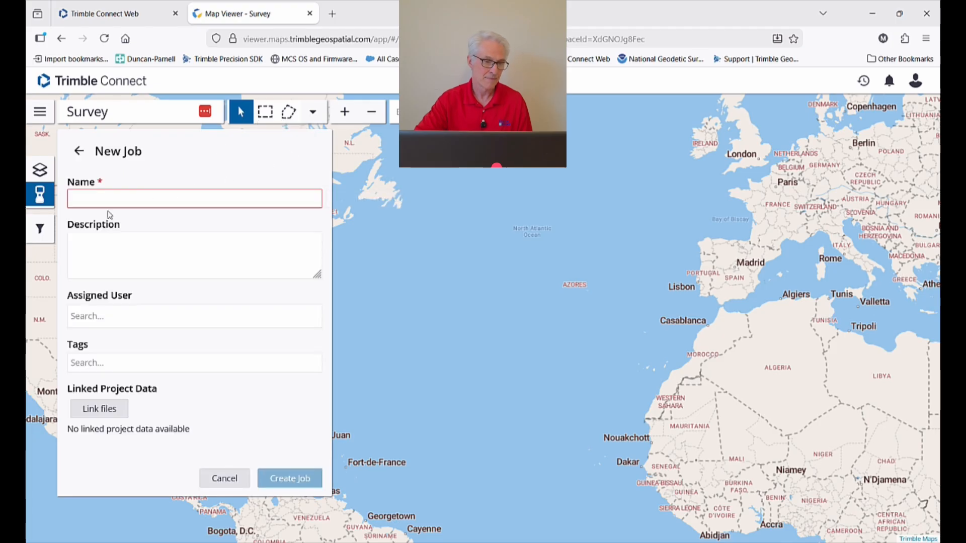
# Name the new job Lot148Boundary and assign it to the invited crew member.
pyautogui.click(98, 197)
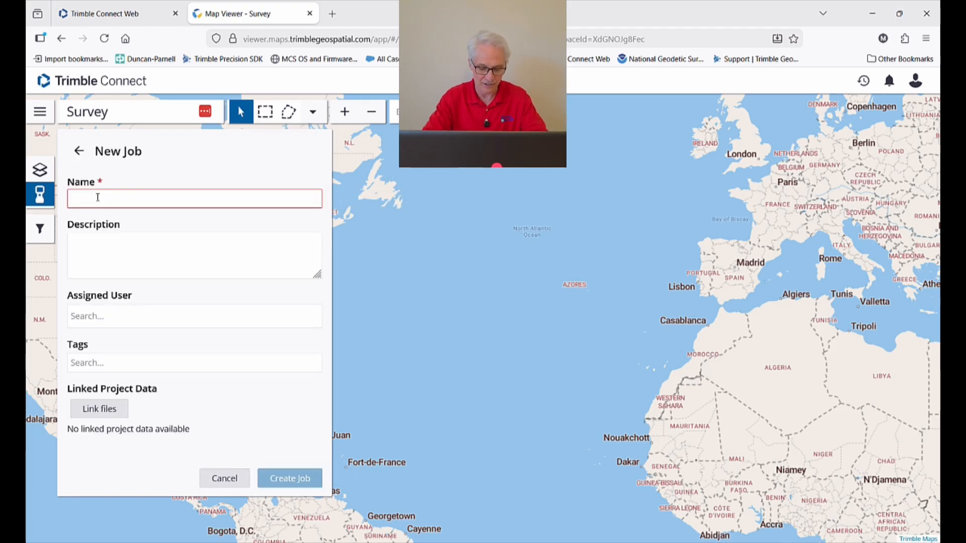
pyautogui.write('Lot')
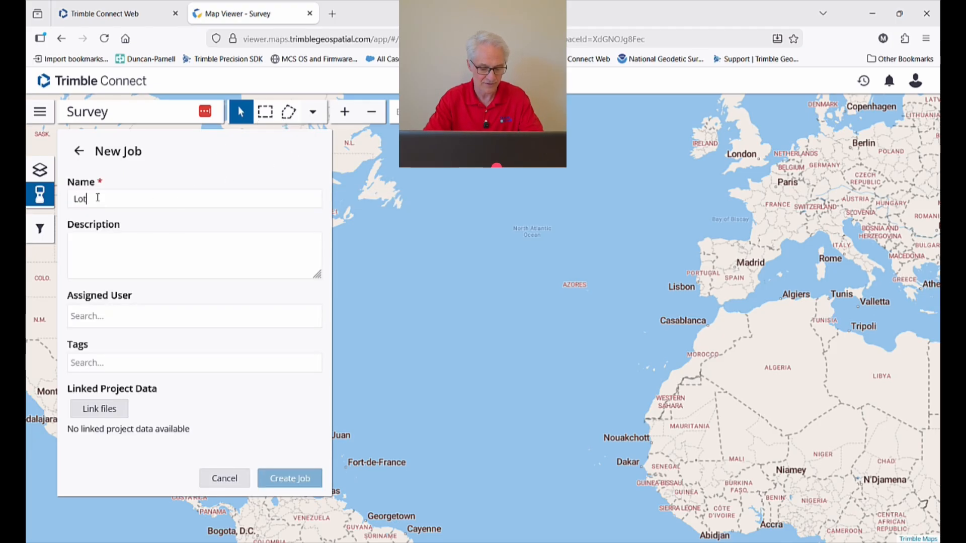
pyautogui.write('14Bo')
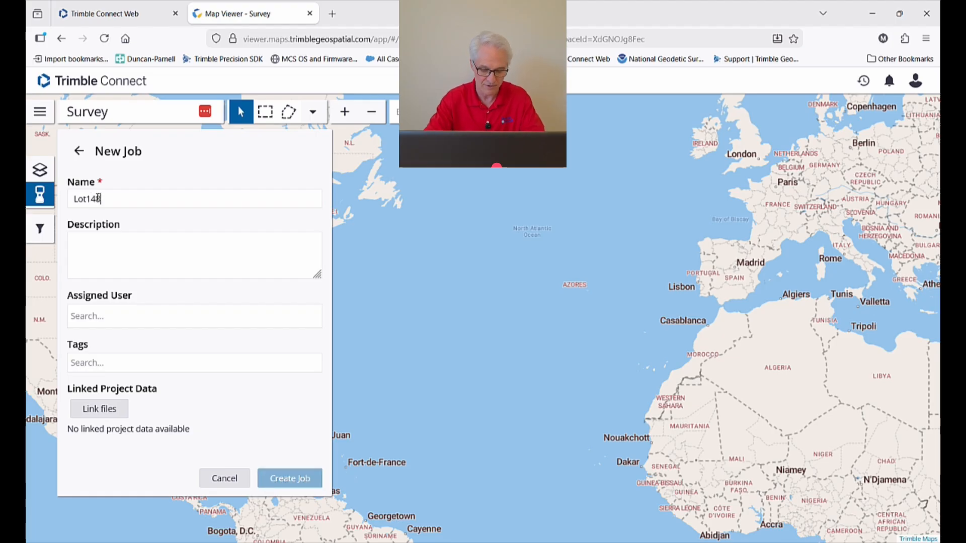
pyautogui.write('undaey')
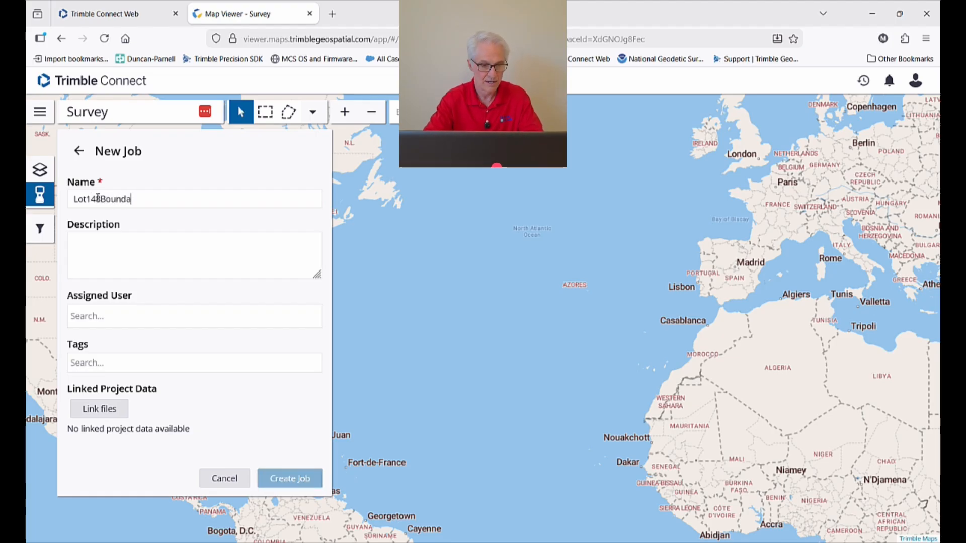
pyautogui.press('BackSpace')
pyautogui.press('BackSpace')
pyautogui.write('ry')
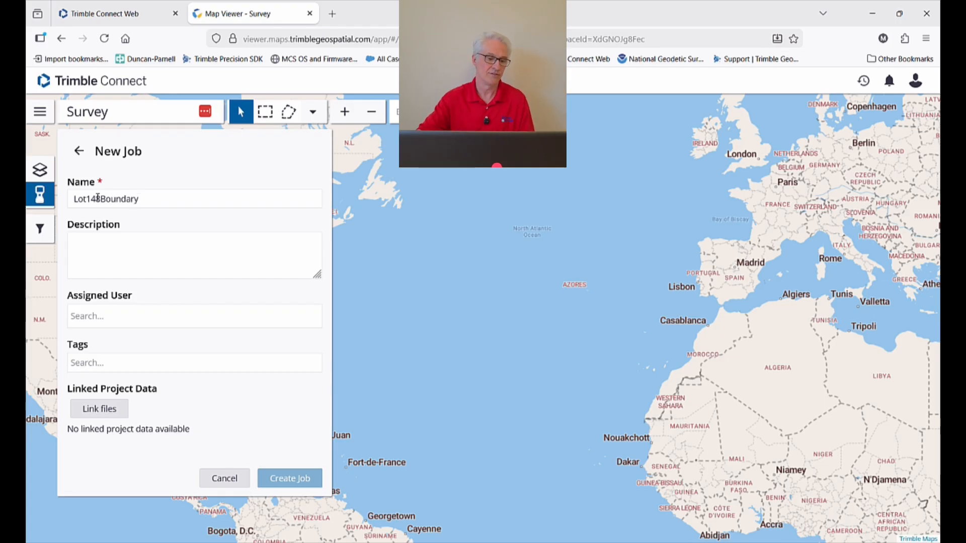
pyautogui.click(106, 320)
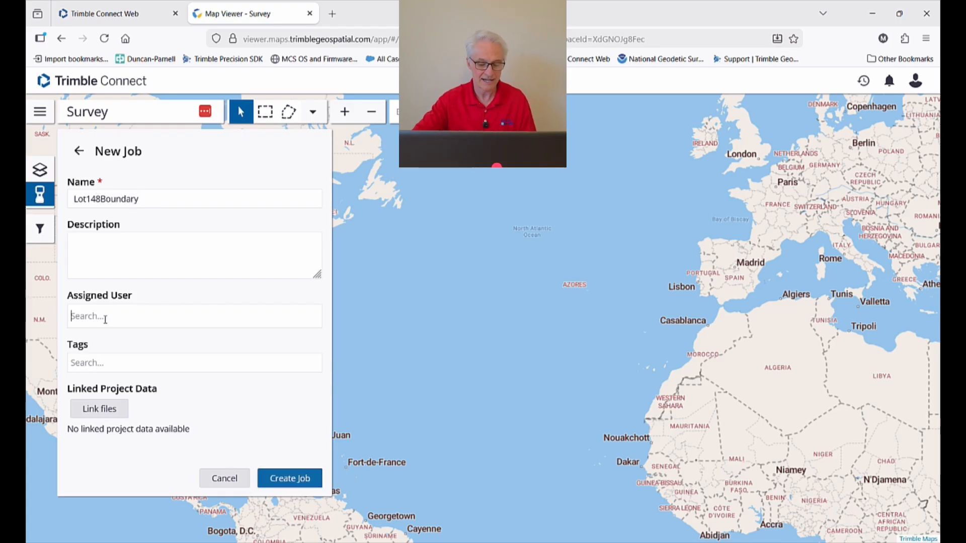
pyautogui.write('m')
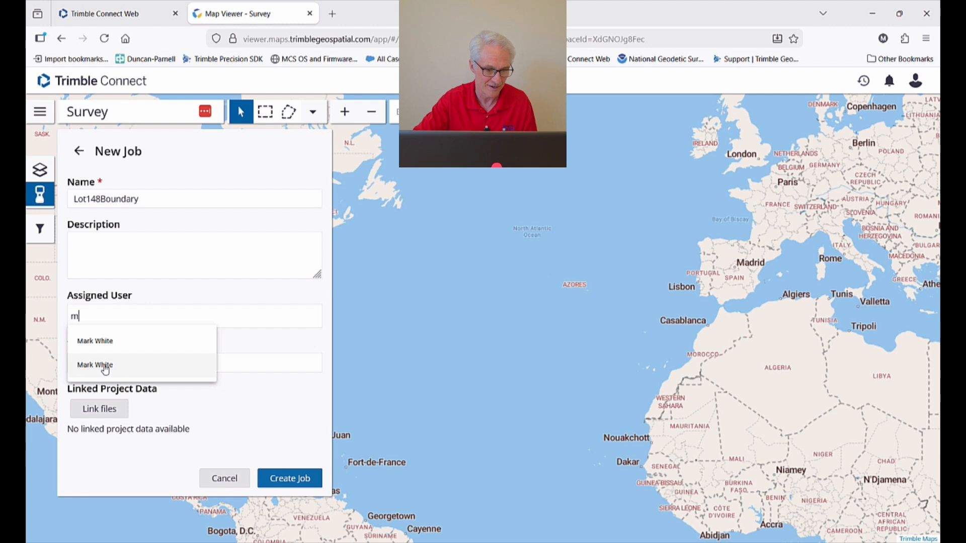
pyautogui.click(101, 364)
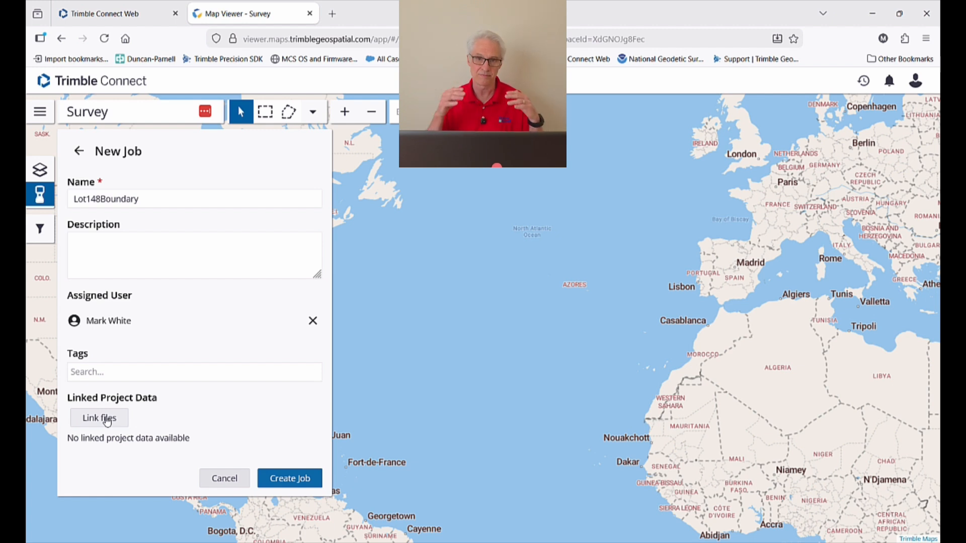
# Link Lot148Corners.csv and Lot148Labeled.dxf to the job and create Lot148Boundary.
pyautogui.click(106, 420)
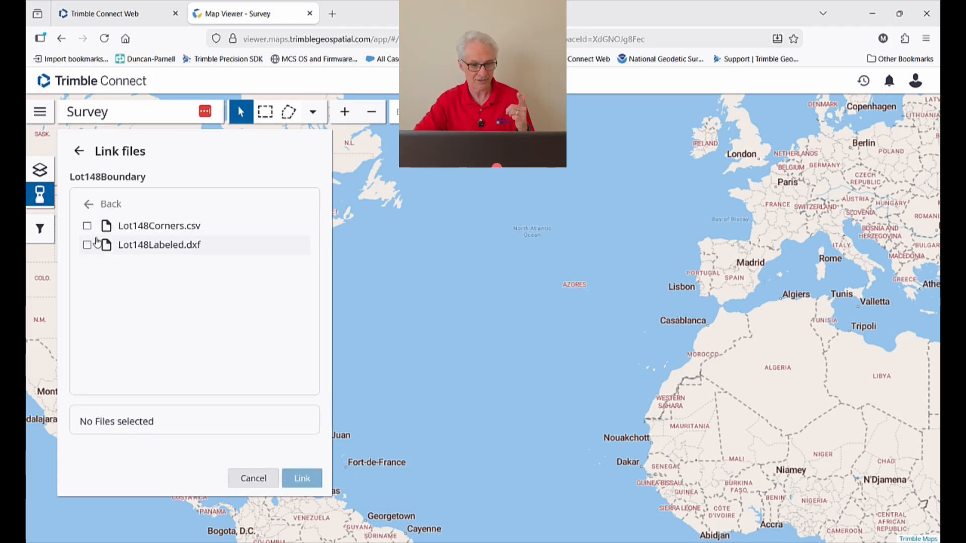
pyautogui.click(87, 227)
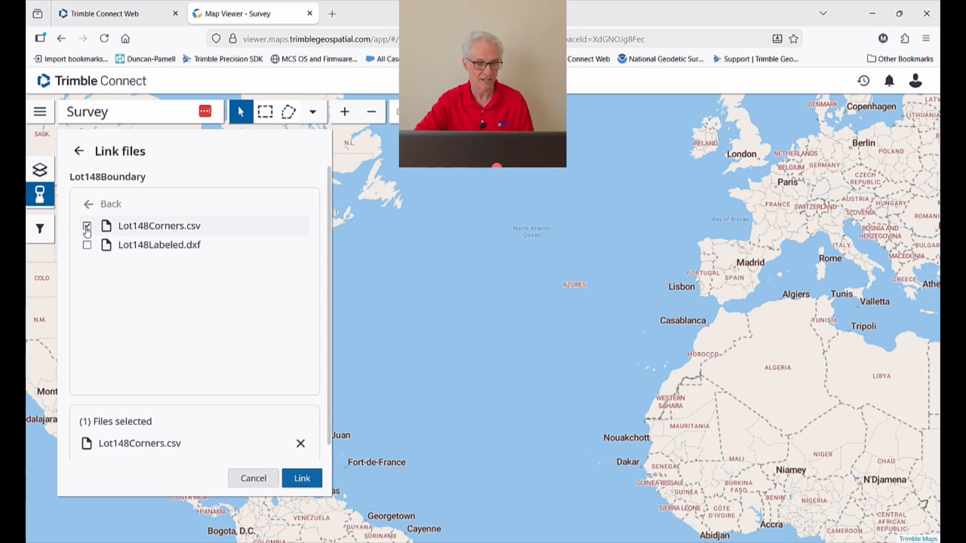
pyautogui.click(87, 246)
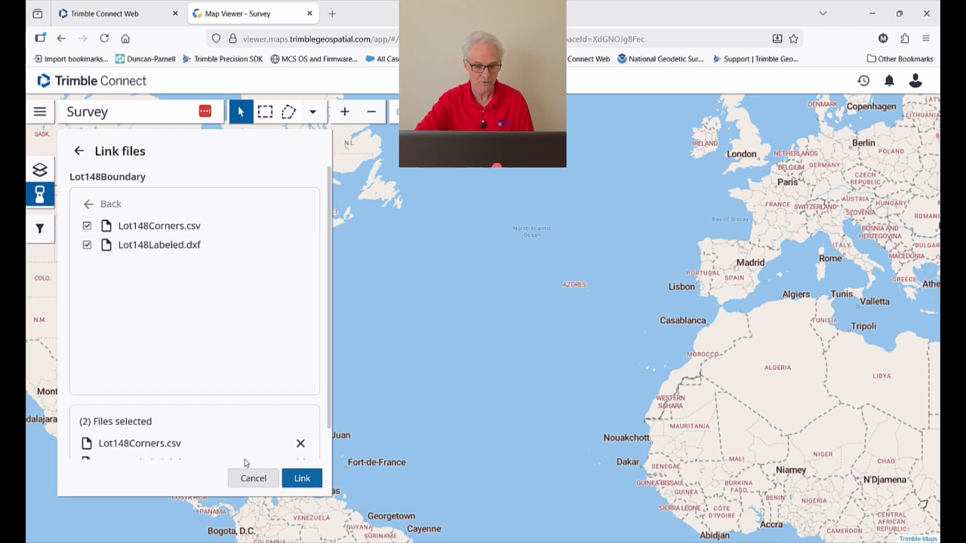
pyautogui.click(301, 479)
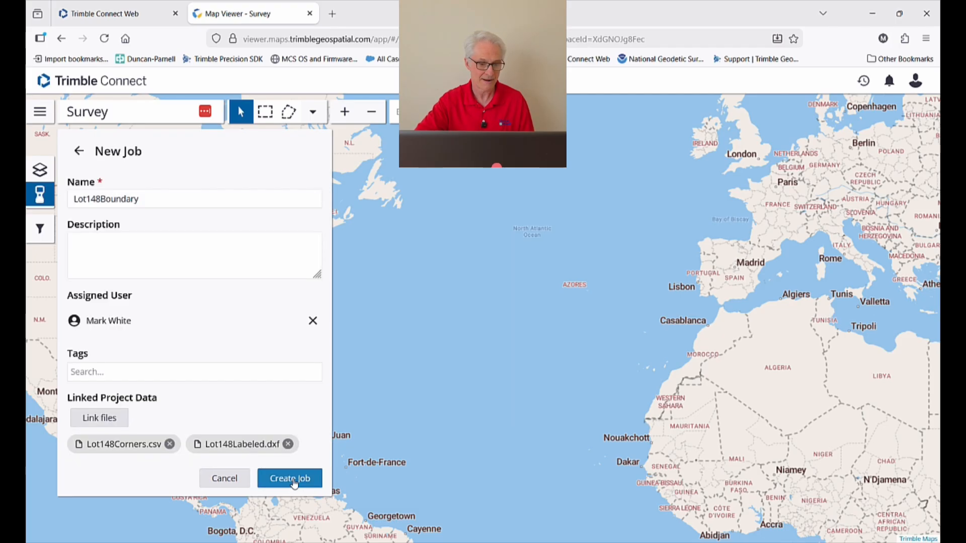
pyautogui.click(295, 482)
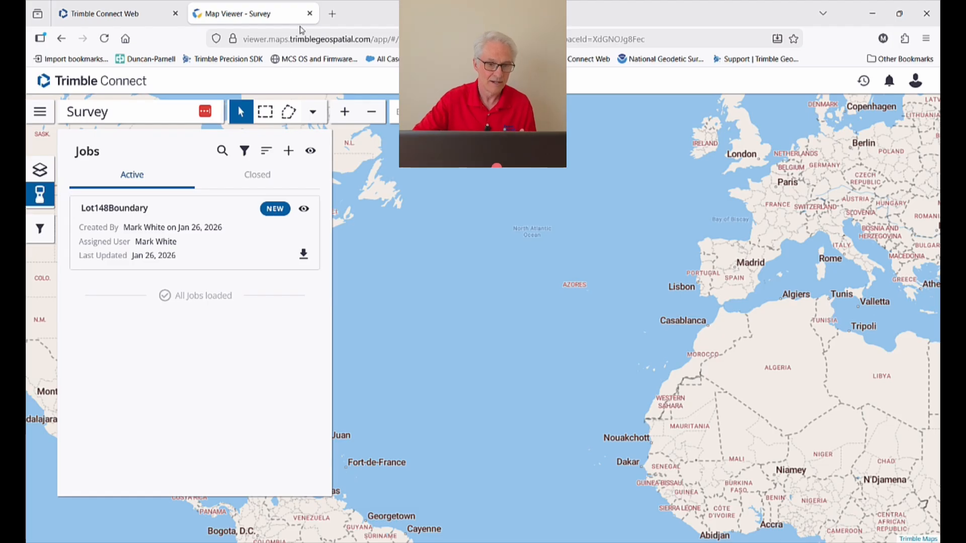
# Close the Map Viewer and review the project's Explorer, Field Data, Team and Settings sections.
pyautogui.click(309, 14)
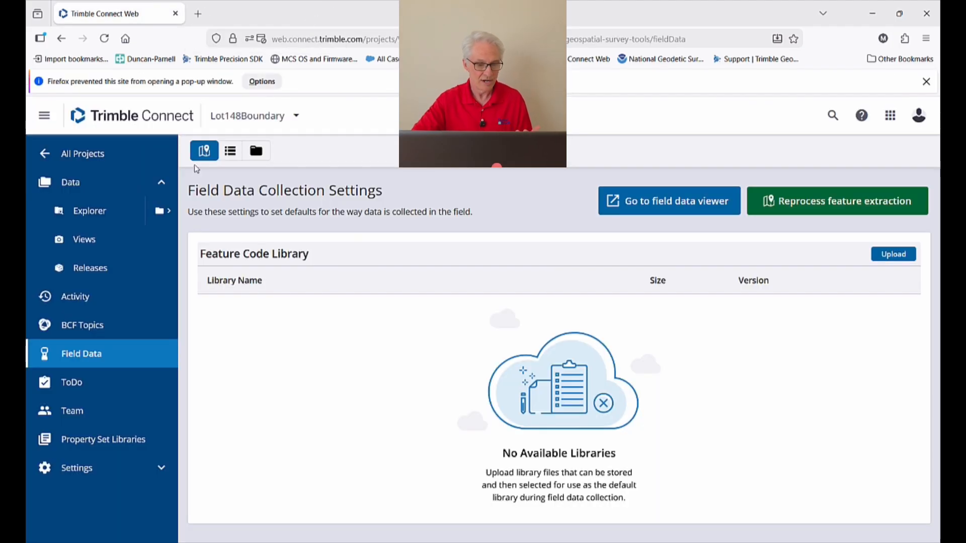
pyautogui.click(99, 214)
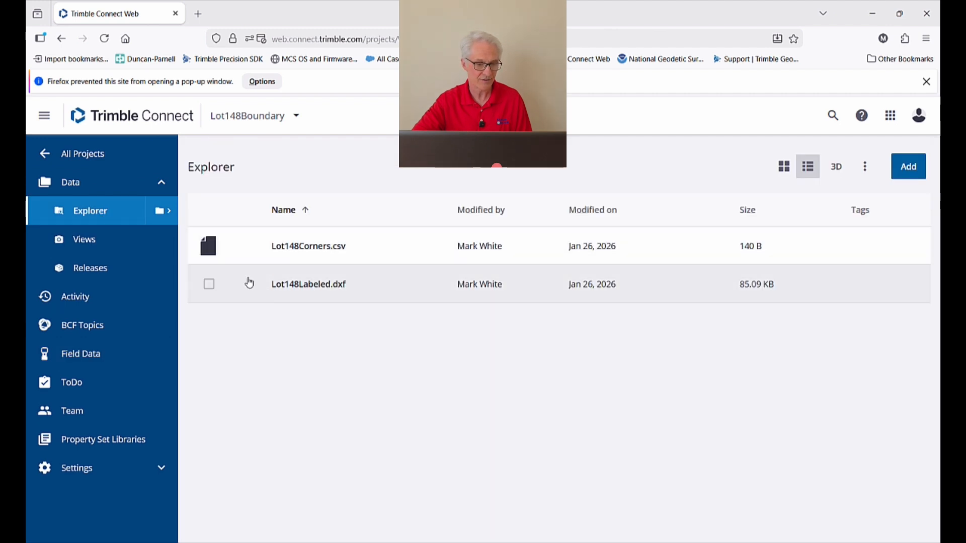
pyautogui.click(83, 354)
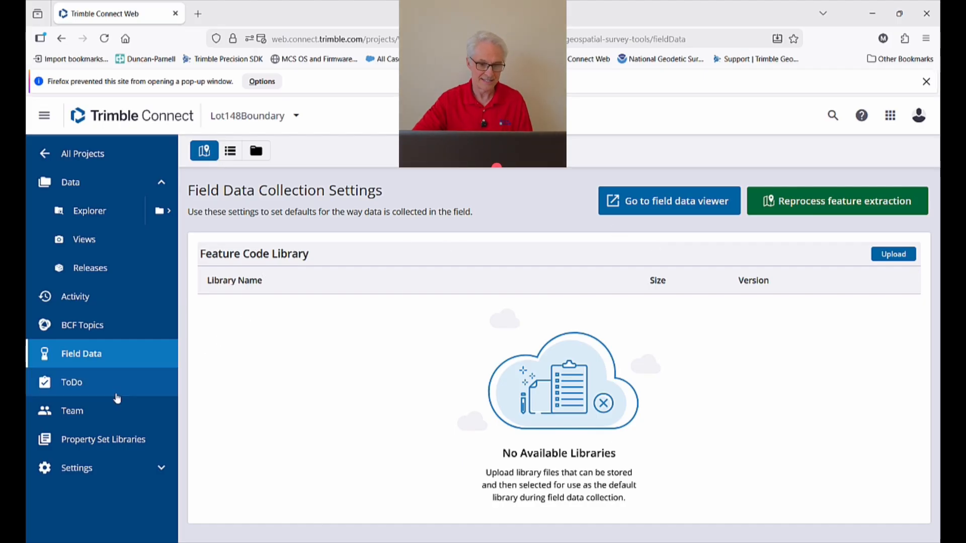
pyautogui.click(72, 411)
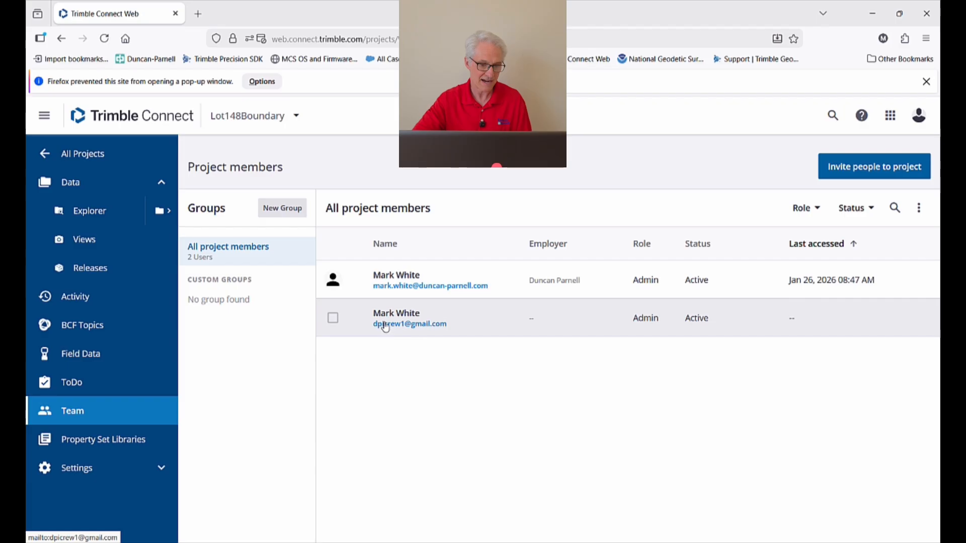
pyautogui.click(77, 468)
pyautogui.scroll(-2, 106, 385)
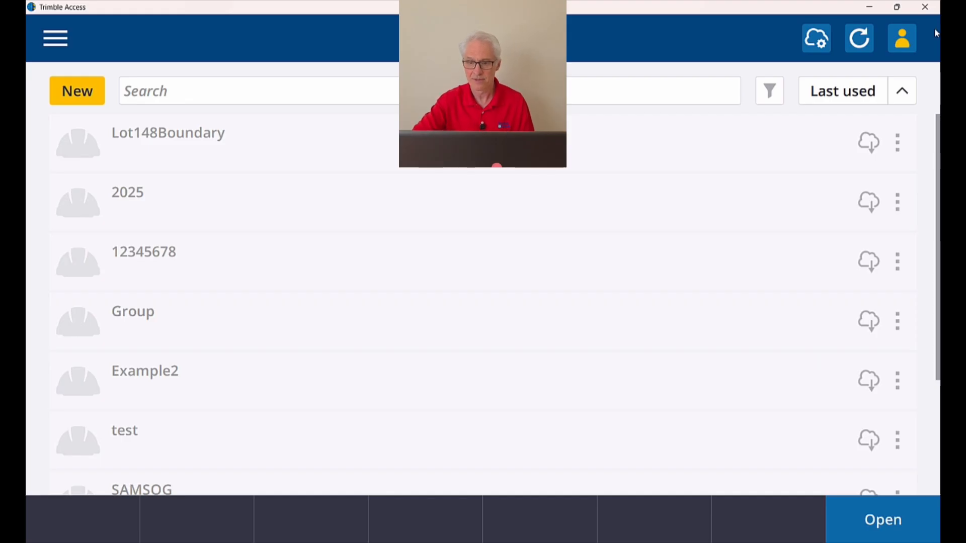
# Check the signed-in account, then open the Cloud settings showing hourly automatic project upload.
pyautogui.click(896, 44)
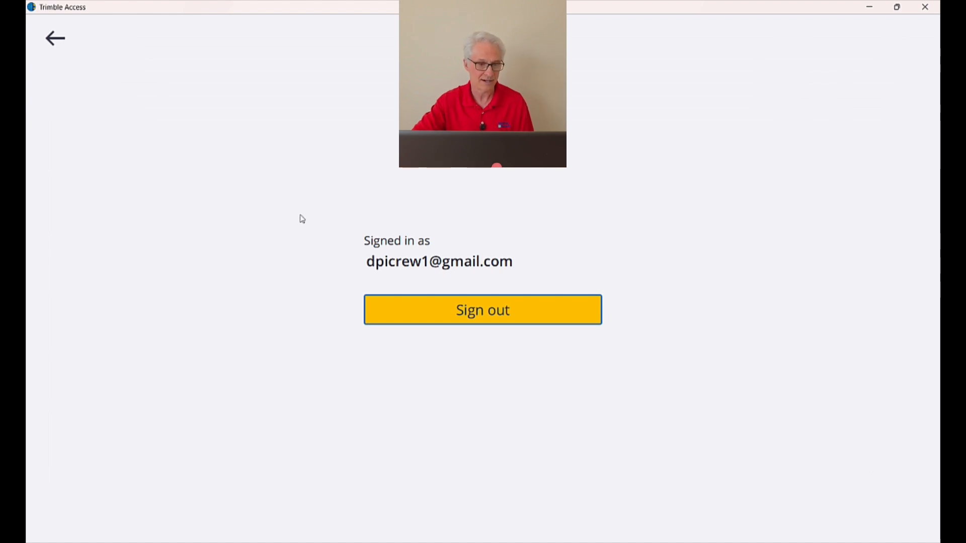
pyautogui.click(57, 39)
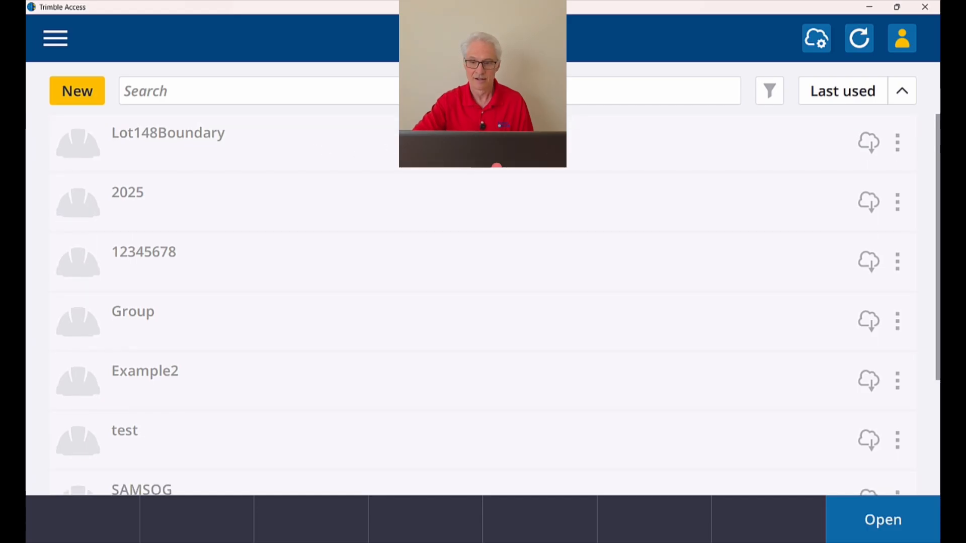
pyautogui.click(813, 42)
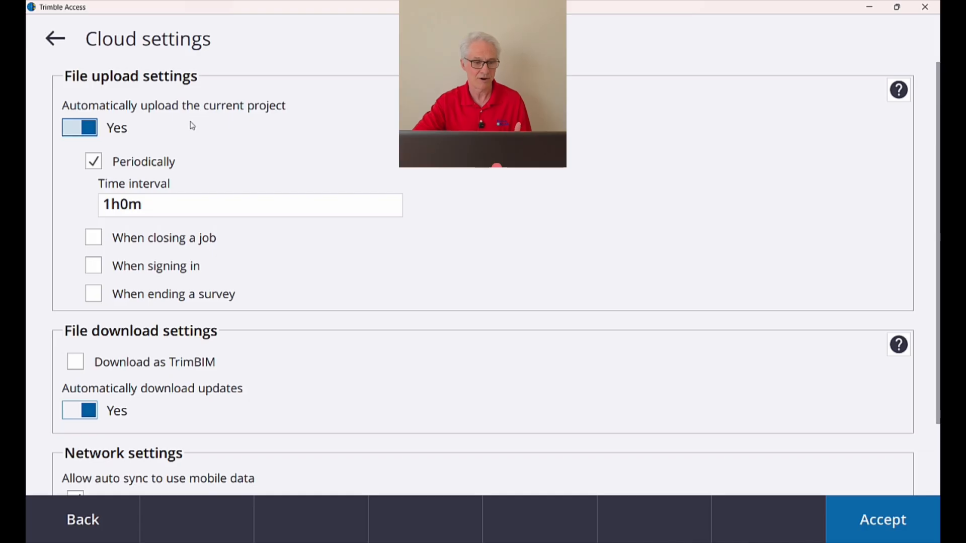
# Toggle automatic project upload off and back on, review the Cloud settings, and accept them.
pyautogui.click(89, 134)
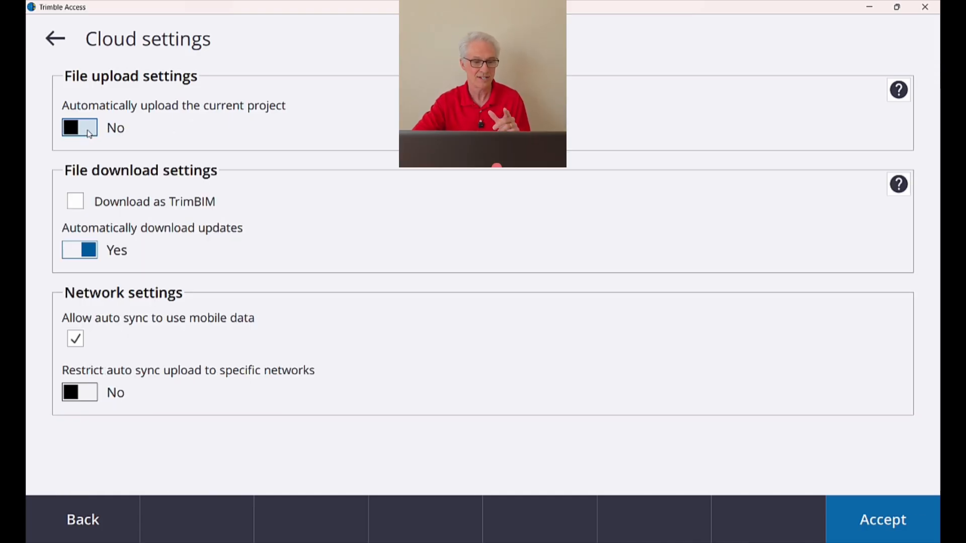
pyautogui.click(89, 134)
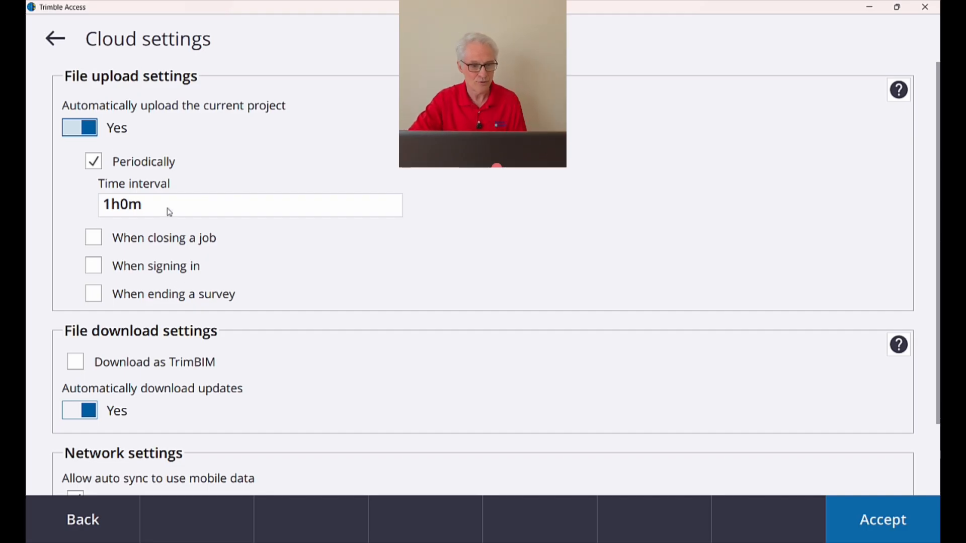
pyautogui.scroll(-1, 204, 147)
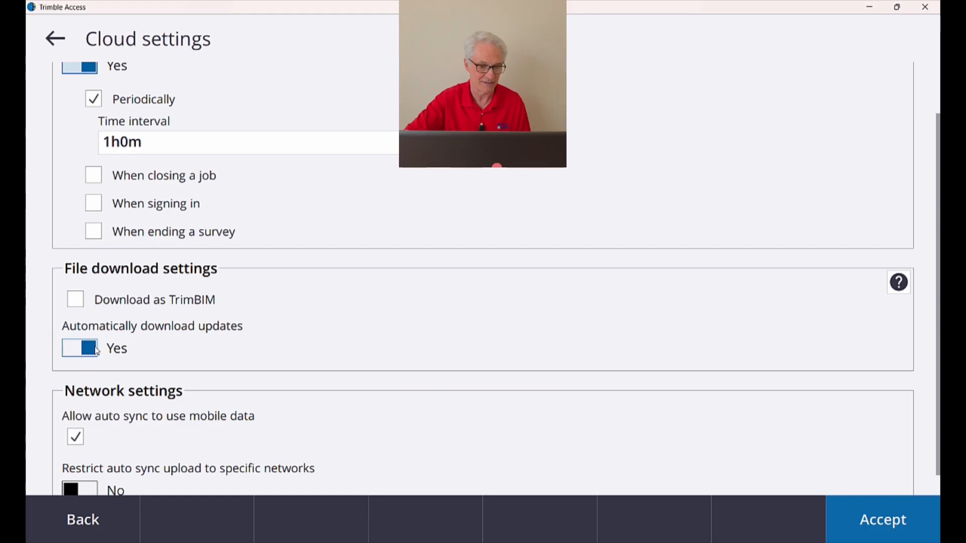
pyautogui.scroll(-2, 149, 351)
pyautogui.scroll(1, 149, 350)
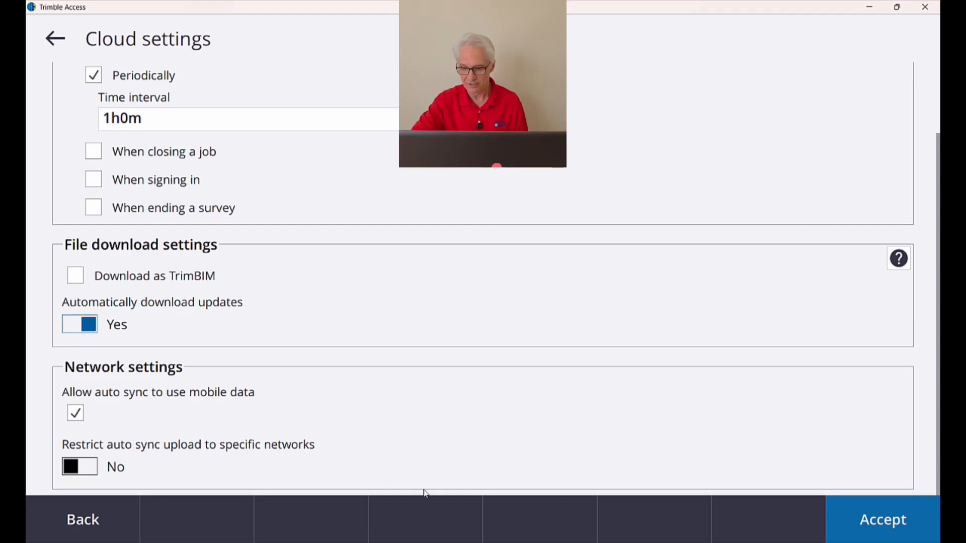
pyautogui.click(868, 525)
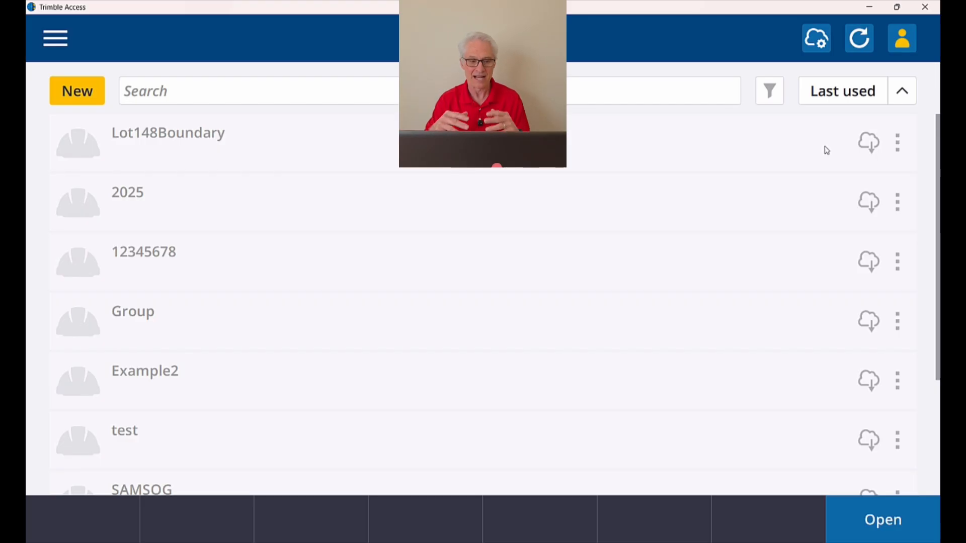
# Download the Lot148Boundary project to the controller with a project height of 350.
pyautogui.click(864, 142)
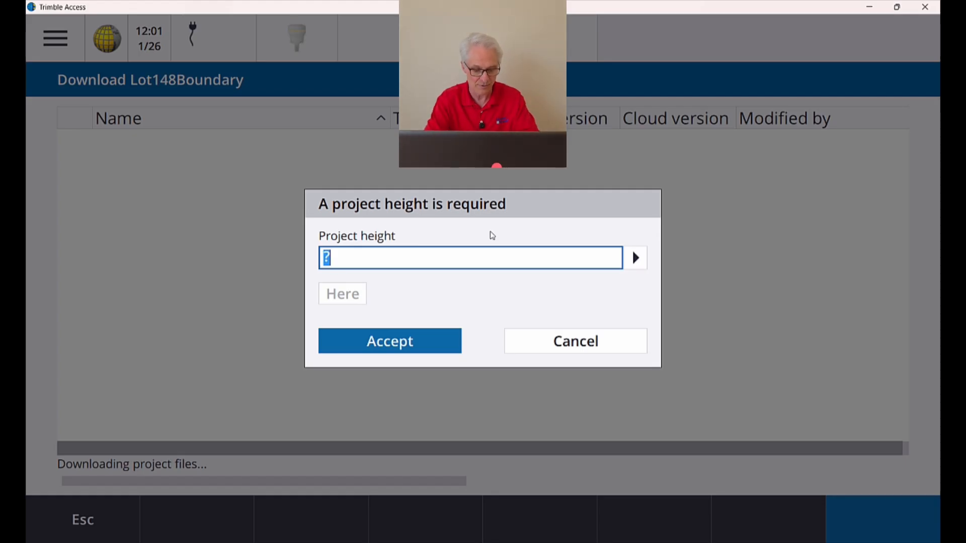
pyautogui.write('350')
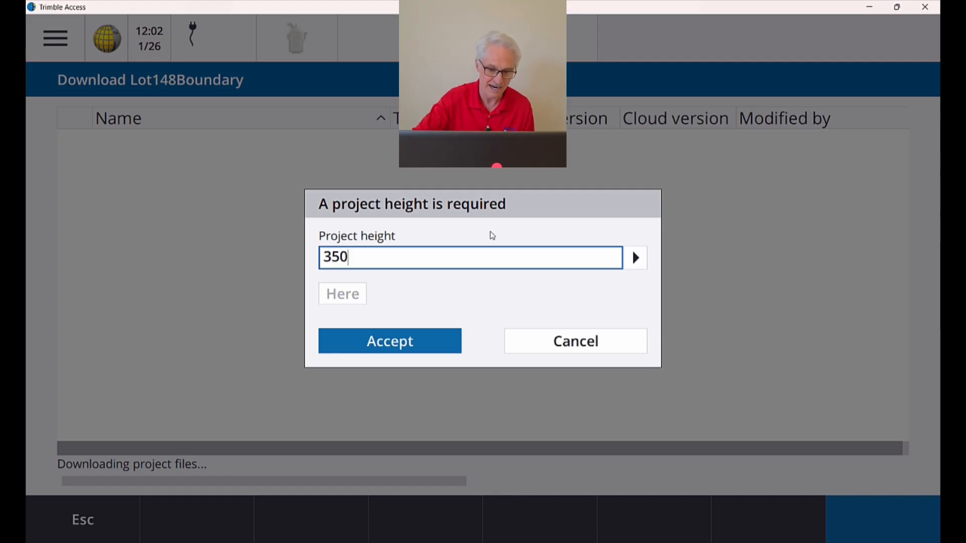
pyautogui.click(416, 347)
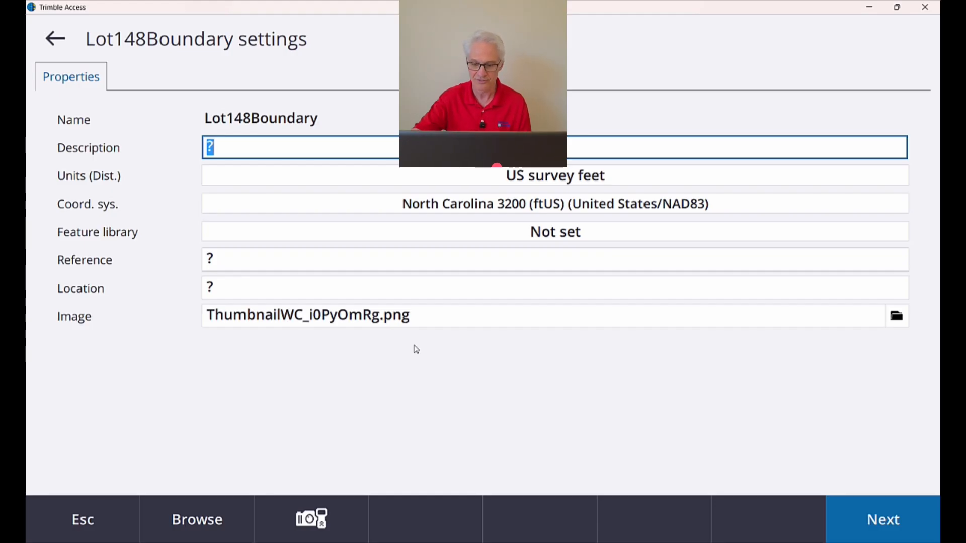
# Continue past the project settings and Project data pages to the Lot148Boundary jobs list.
pyautogui.click(876, 525)
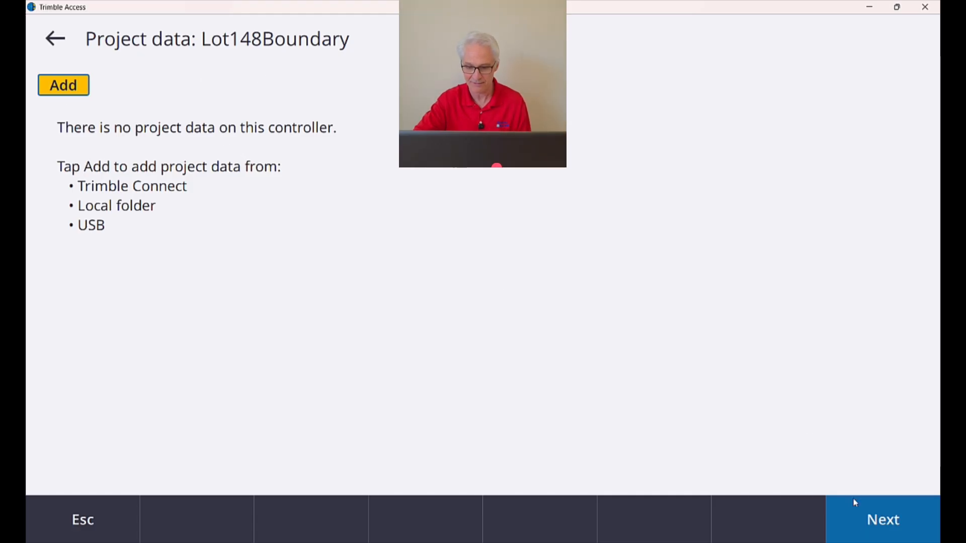
pyautogui.click(868, 527)
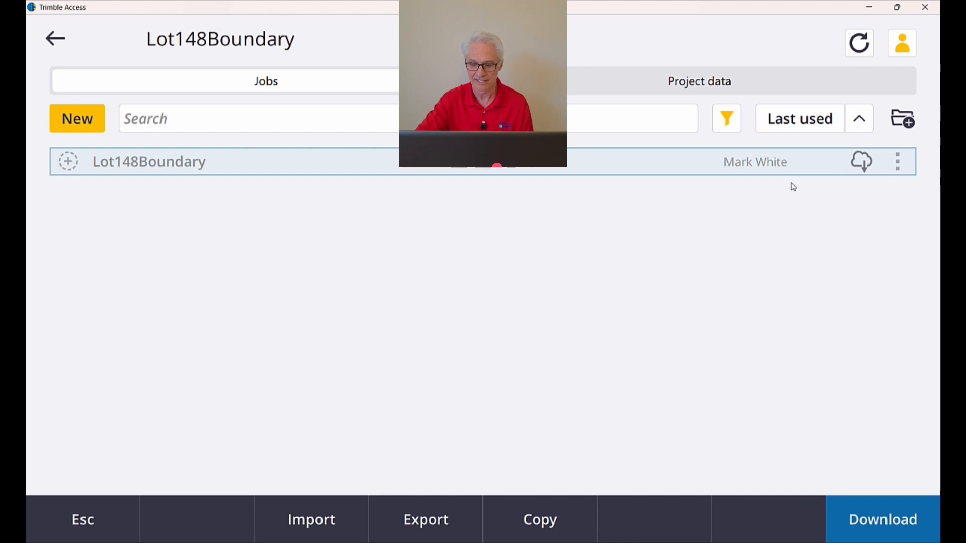
# Download the Lot148Boundary job with project height 350 and open it.
pyautogui.click(879, 523)
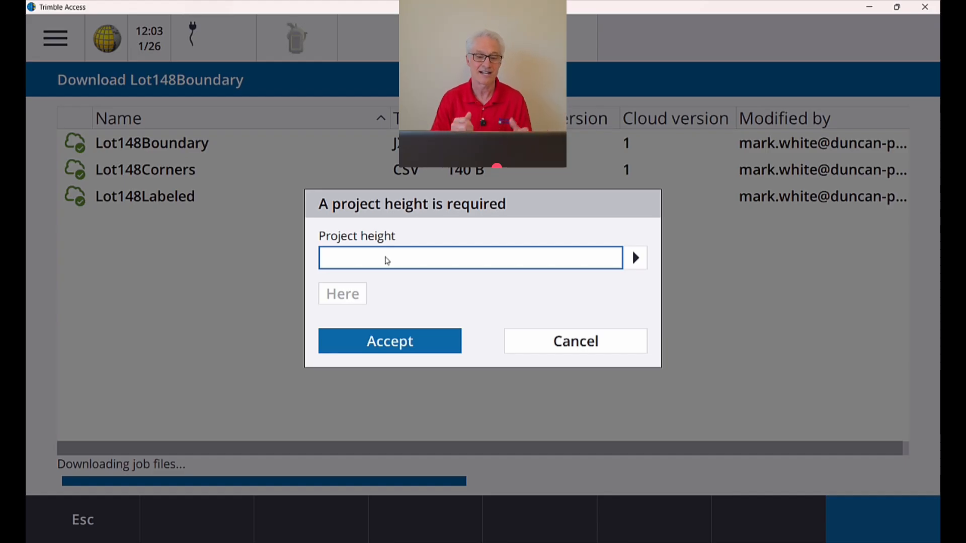
pyautogui.write('350')
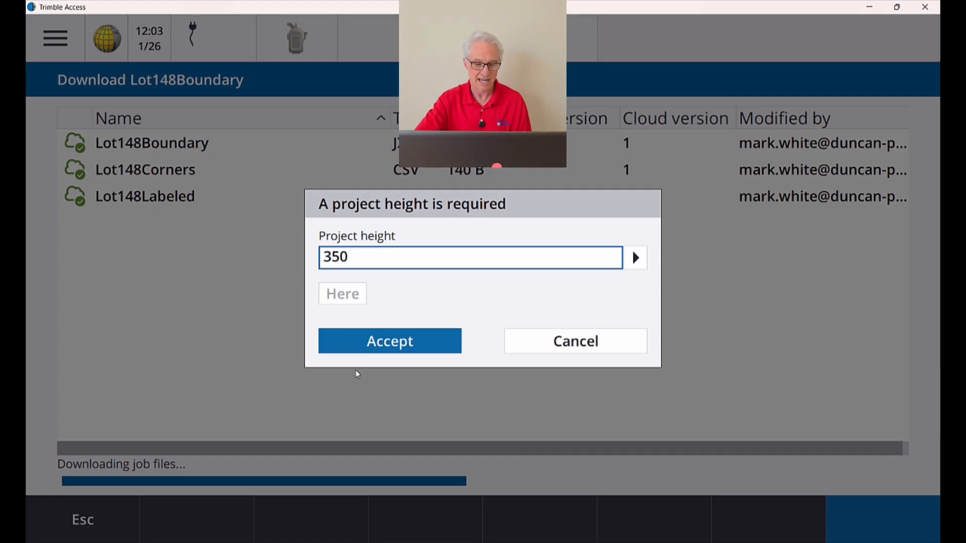
pyautogui.click(398, 343)
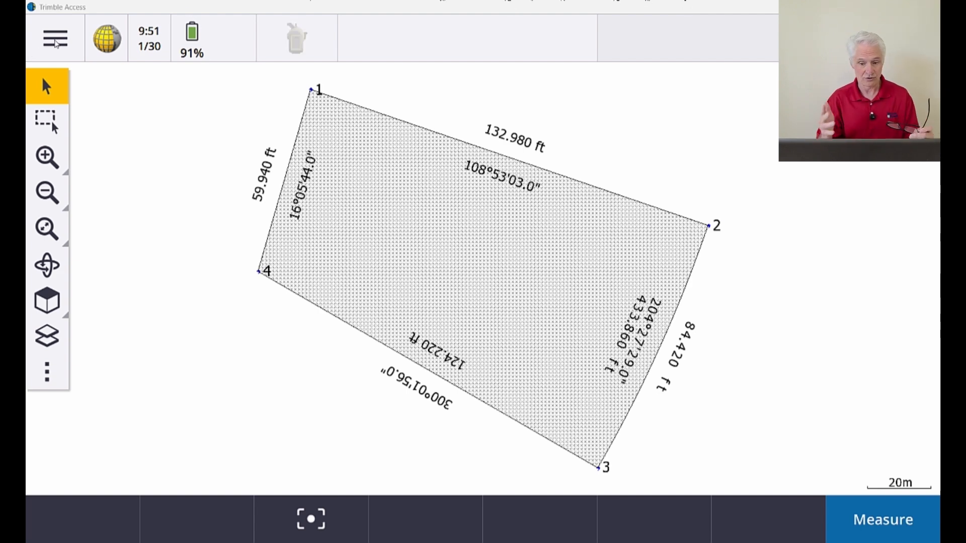
# Go to the project's jobs list from the main menu and view the Lot148Boundary job.
pyautogui.click(32, 53)
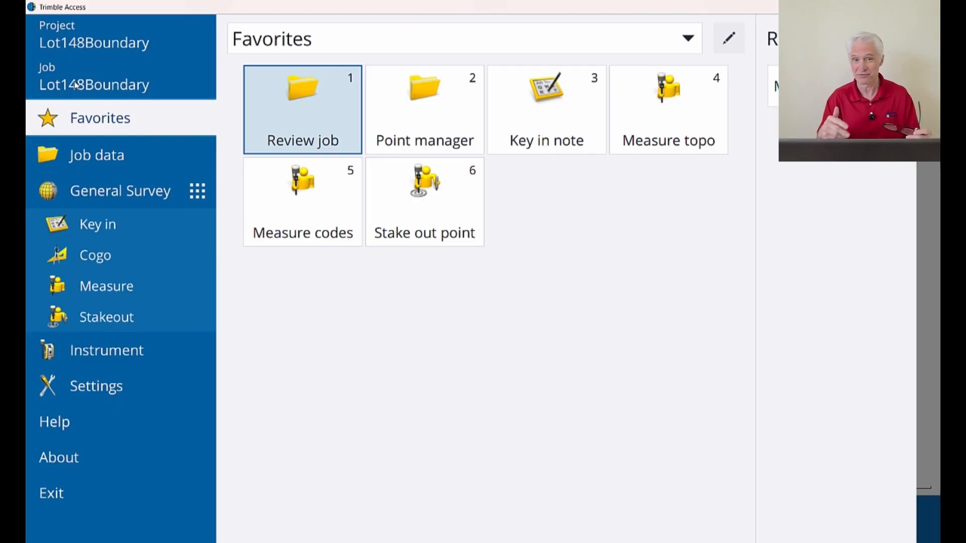
pyautogui.click(80, 96)
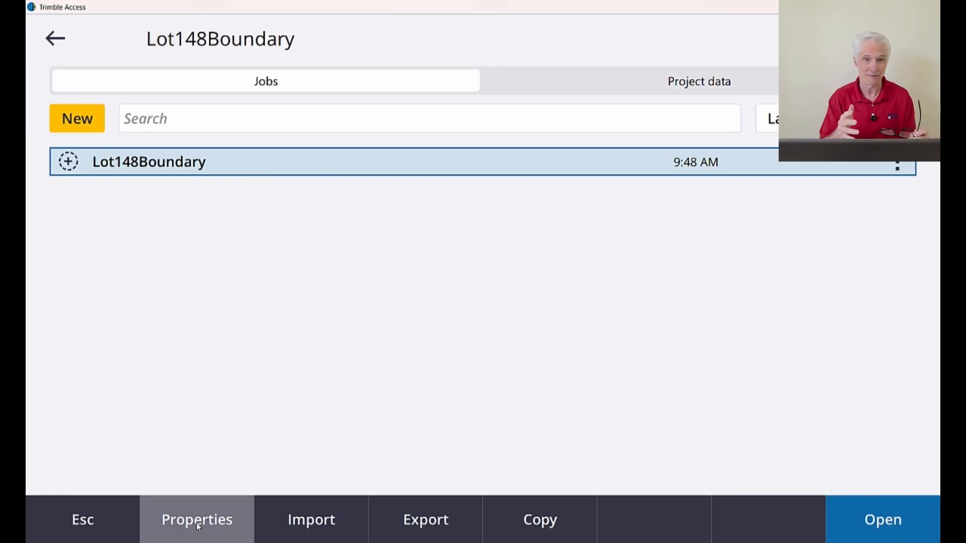
pyautogui.click(198, 520)
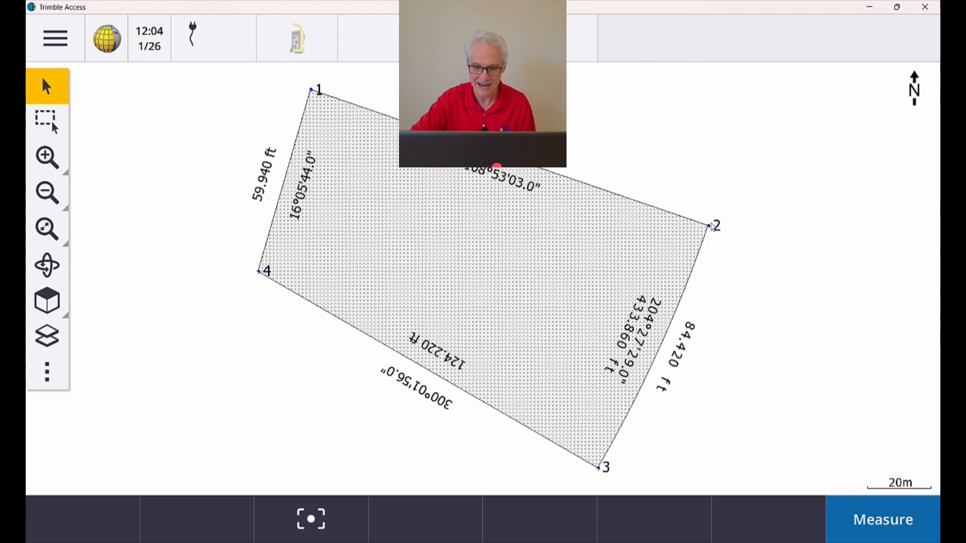
# Key in and store point 100 with code Corner2 at corner 2.
pyautogui.rightClick(711, 225)
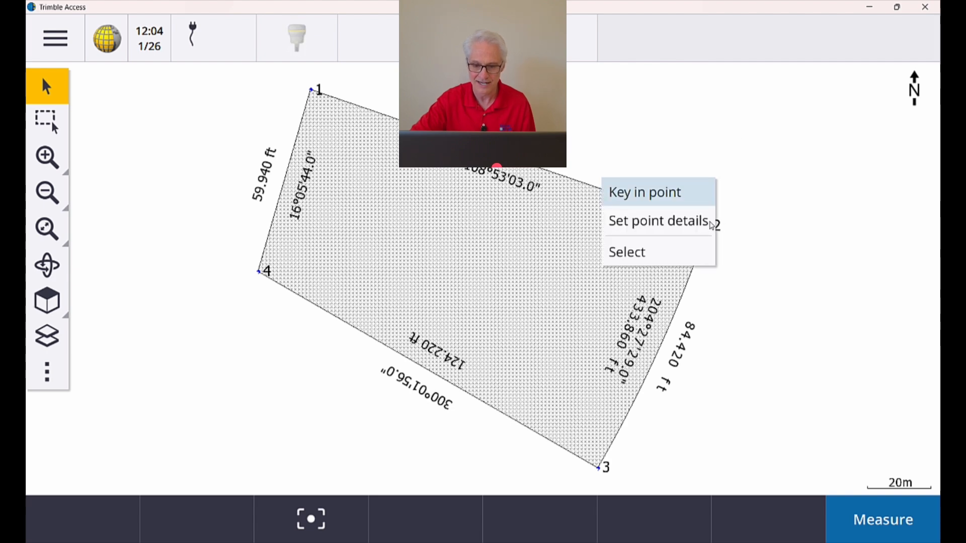
pyautogui.click(673, 194)
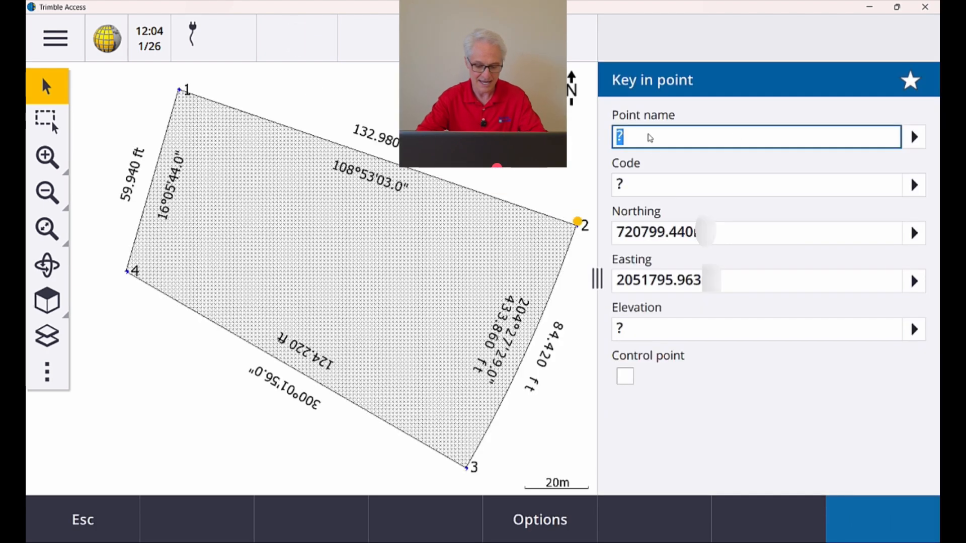
pyautogui.write('100')
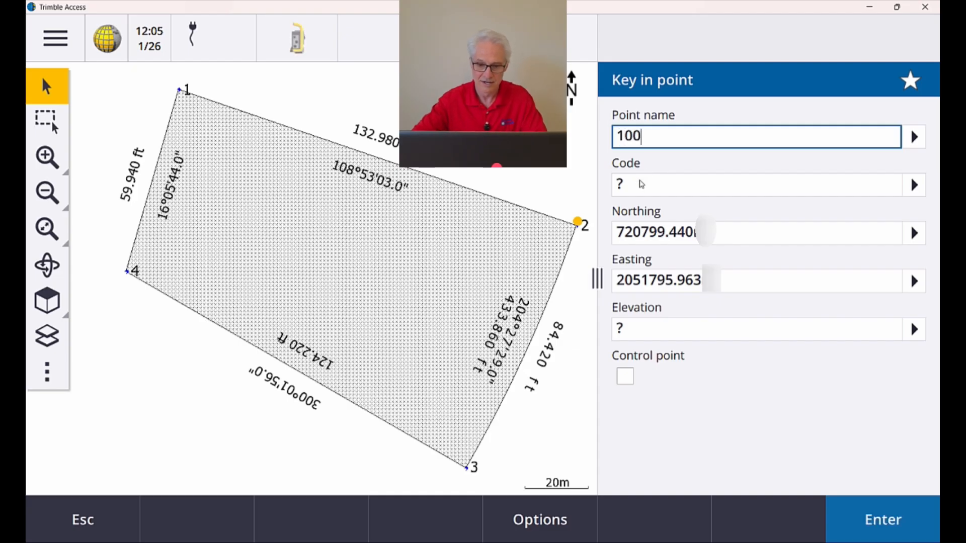
pyautogui.click(644, 179)
pyautogui.write('Corner2')
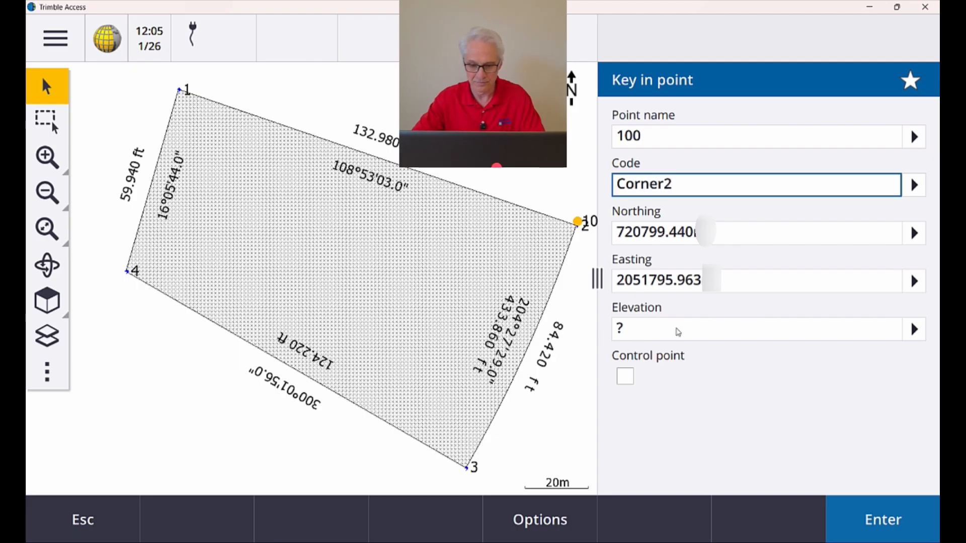
pyautogui.click(878, 520)
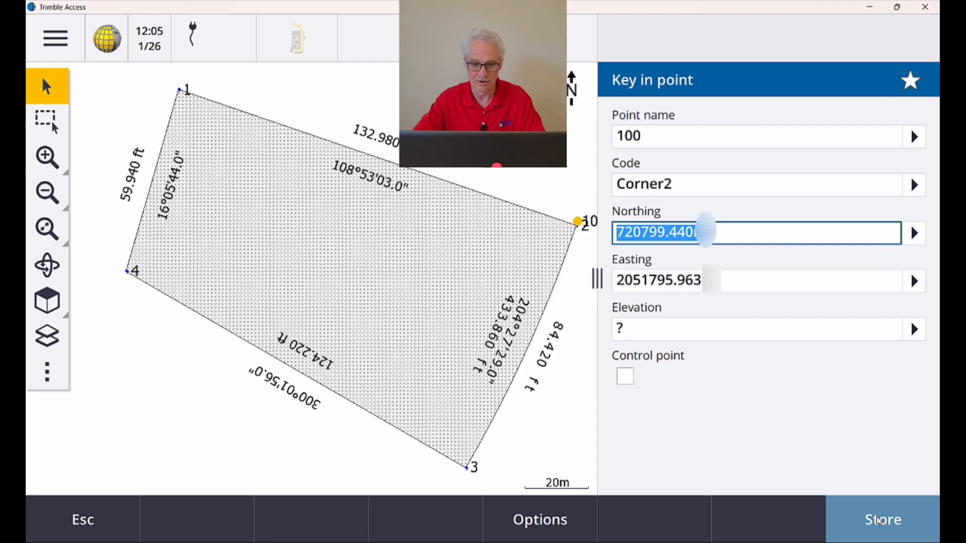
pyautogui.click(878, 520)
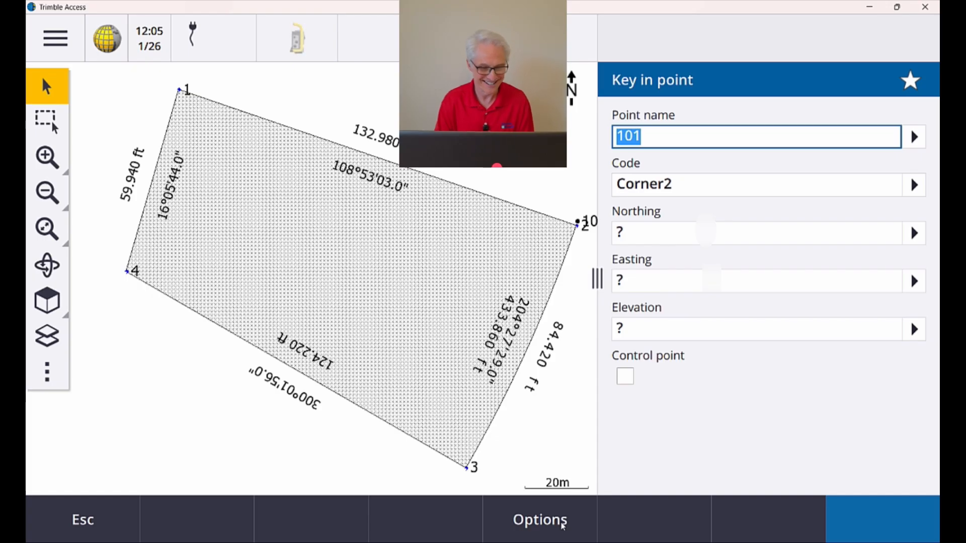
# Stop keying in points and return to the Lot148Boundary jobs list.
pyautogui.click(120, 533)
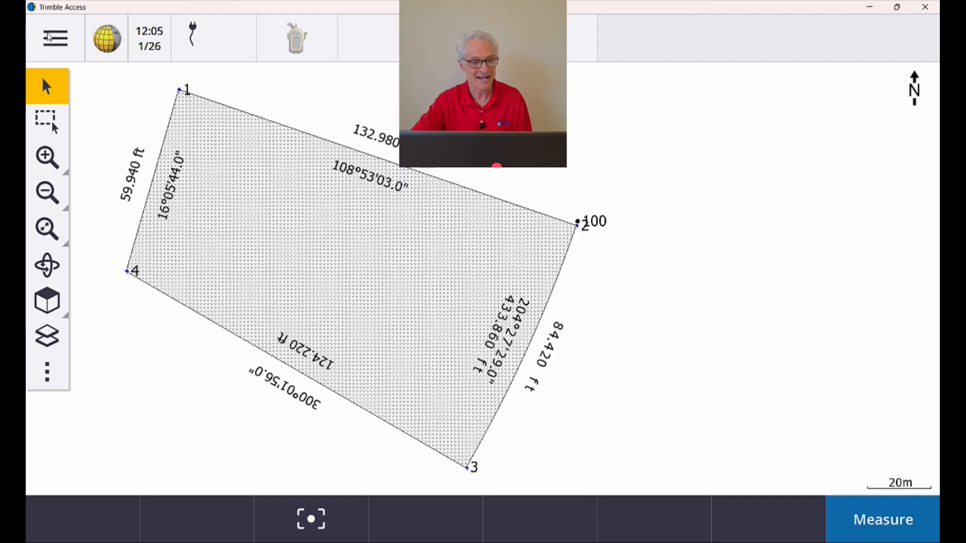
pyautogui.click(49, 36)
pyautogui.click(77, 88)
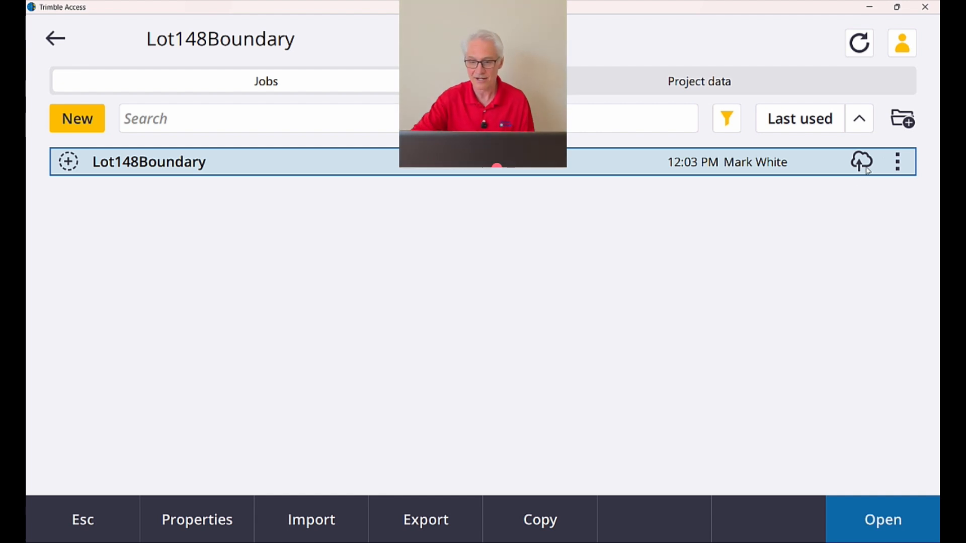
# Upload the Lot148Boundary job to the cloud project.
pyautogui.click(896, 162)
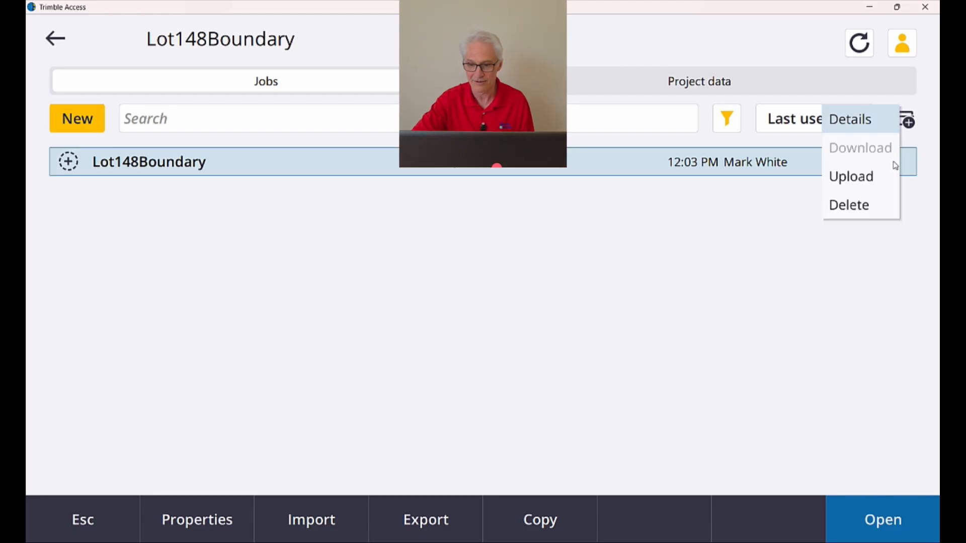
pyautogui.click(870, 178)
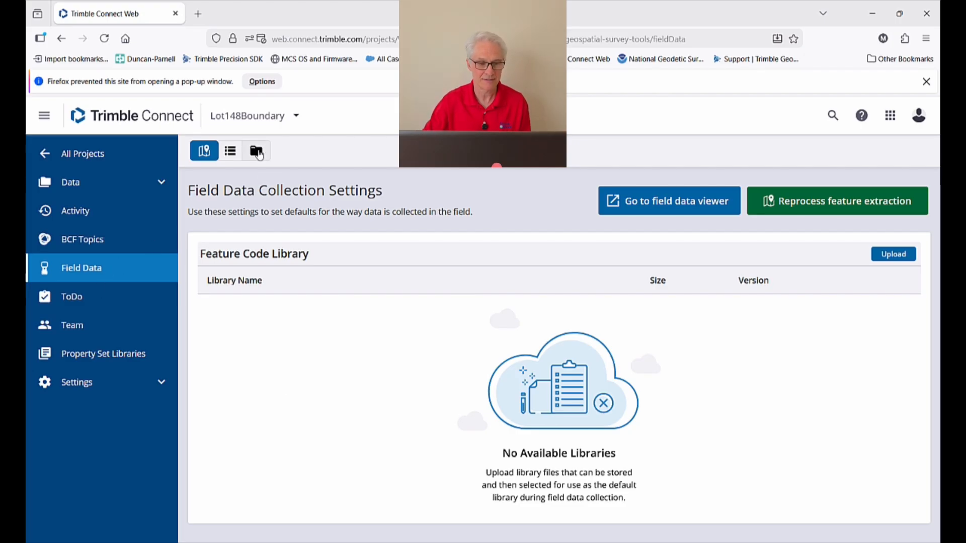
# Switch Trimble Connect's Field Data to folder view and select the Lot148Boundary job.
pyautogui.click(257, 151)
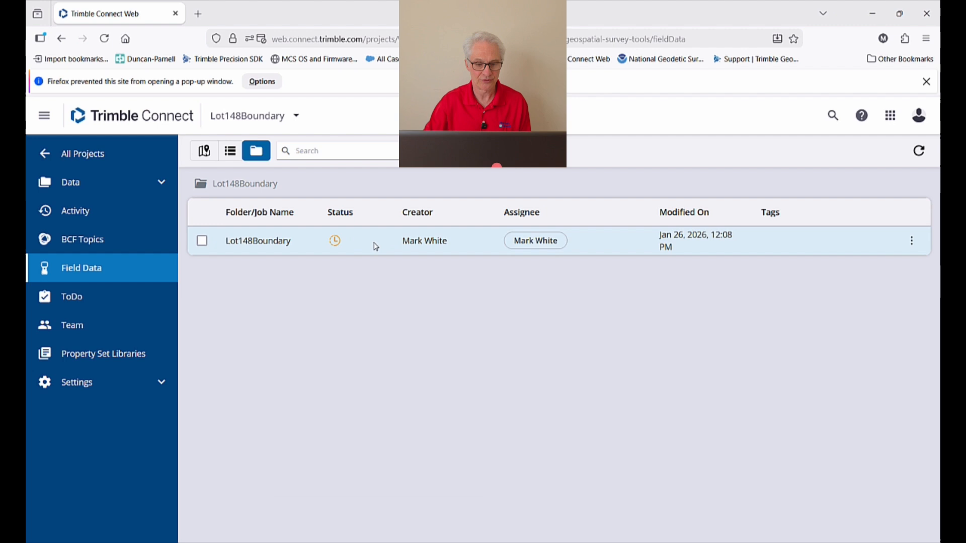
pyautogui.moveTo(337, 247)
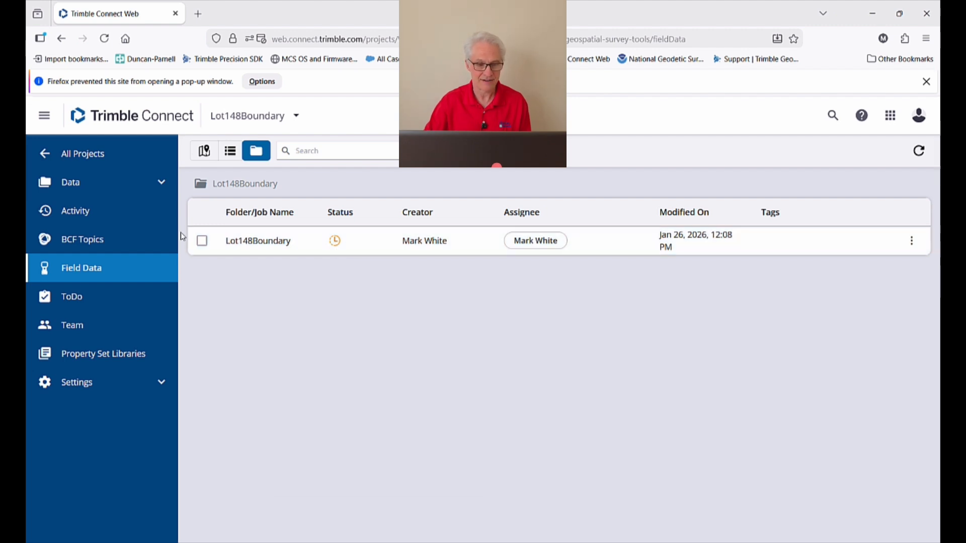
pyautogui.click(203, 242)
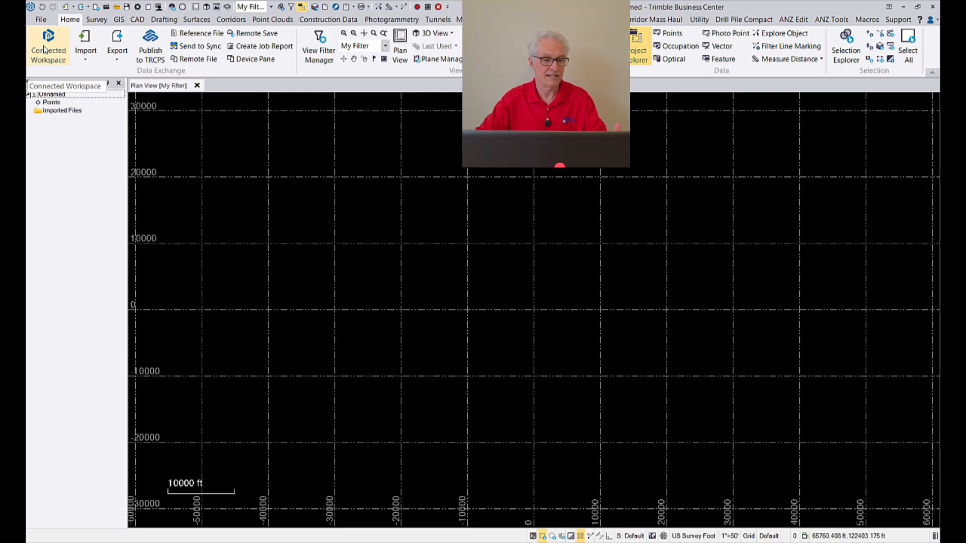
# Launch Connected Workspace from the Home ribbon and choose the Lot148Boundary project.
pyautogui.click(45, 49)
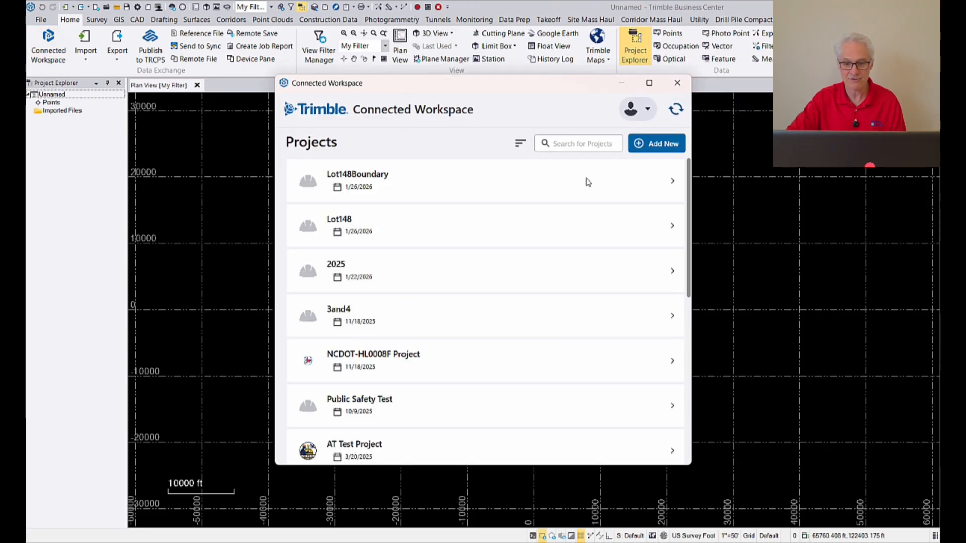
pyautogui.click(673, 183)
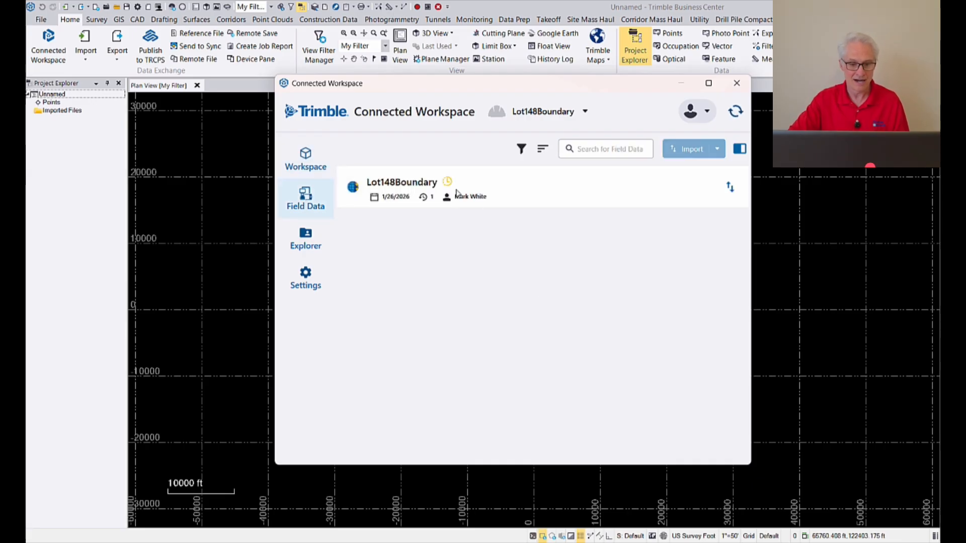
# Select the Lot148Boundary field job and import it into the project.
pyautogui.click(517, 193)
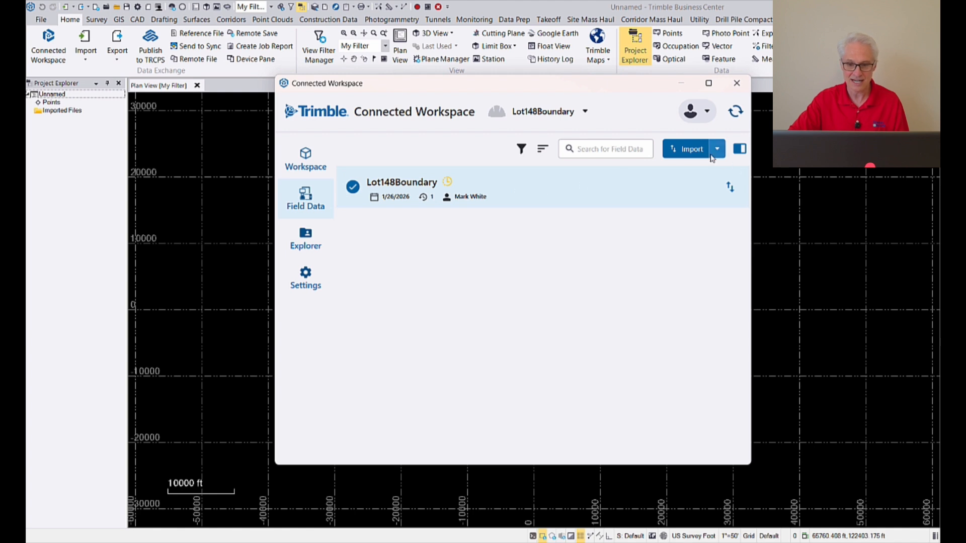
pyautogui.click(719, 153)
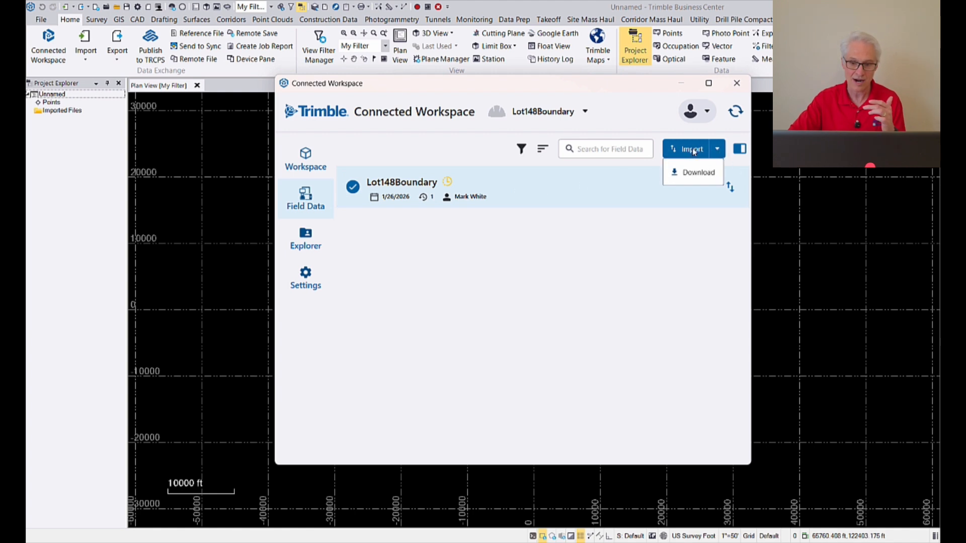
pyautogui.click(693, 151)
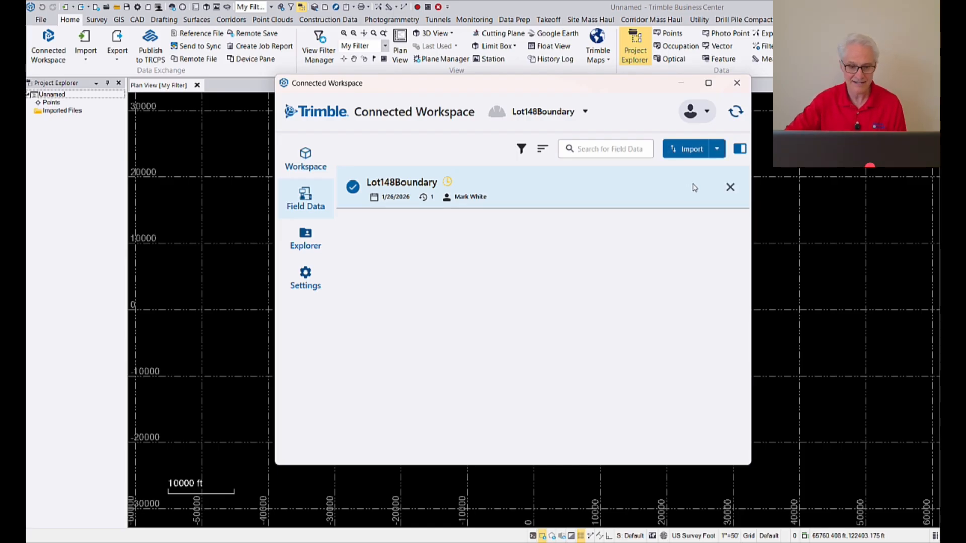
# In Explorer, review Lot148Corners.csv and Lot148Labeled.dxf, checking points 100 and 101 behind the window.
pyautogui.click(313, 243)
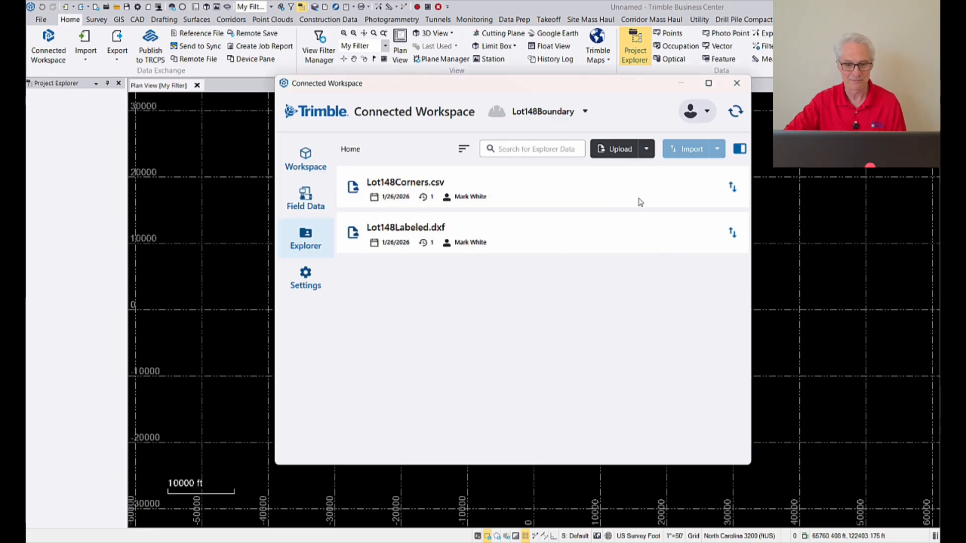
pyautogui.click(611, 201)
pyautogui.moveTo(546, 90); pyautogui.dragTo(583, 444)
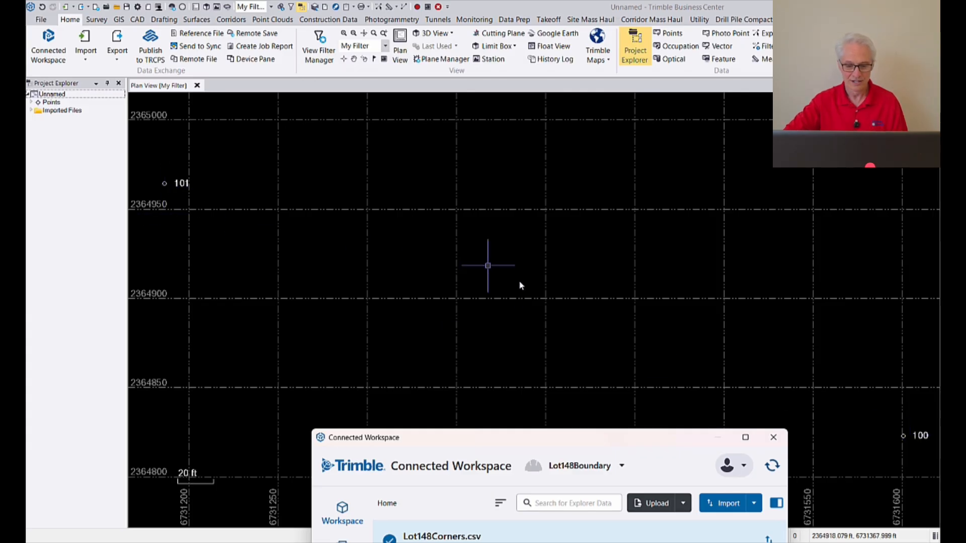
pyautogui.moveTo(565, 437); pyautogui.dragTo(530, 75)
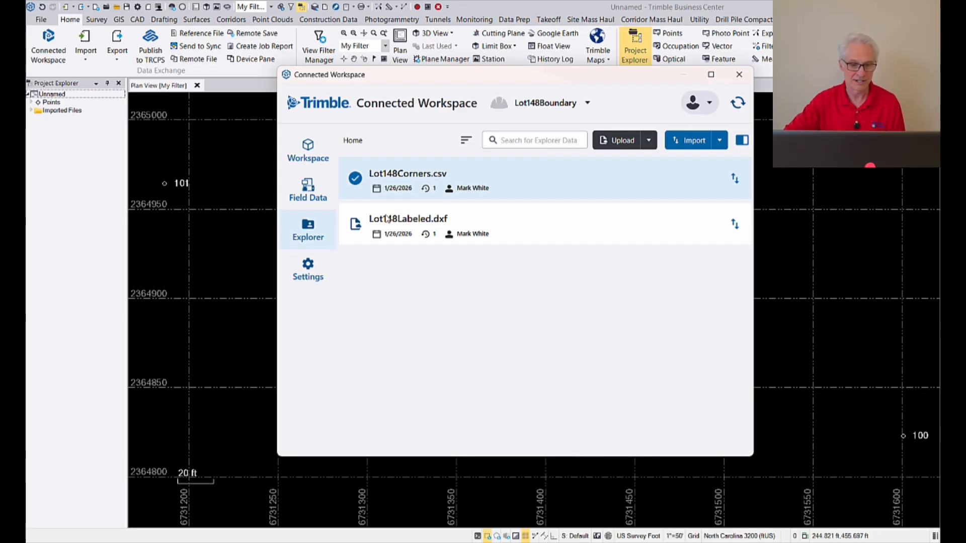
pyautogui.click(355, 178)
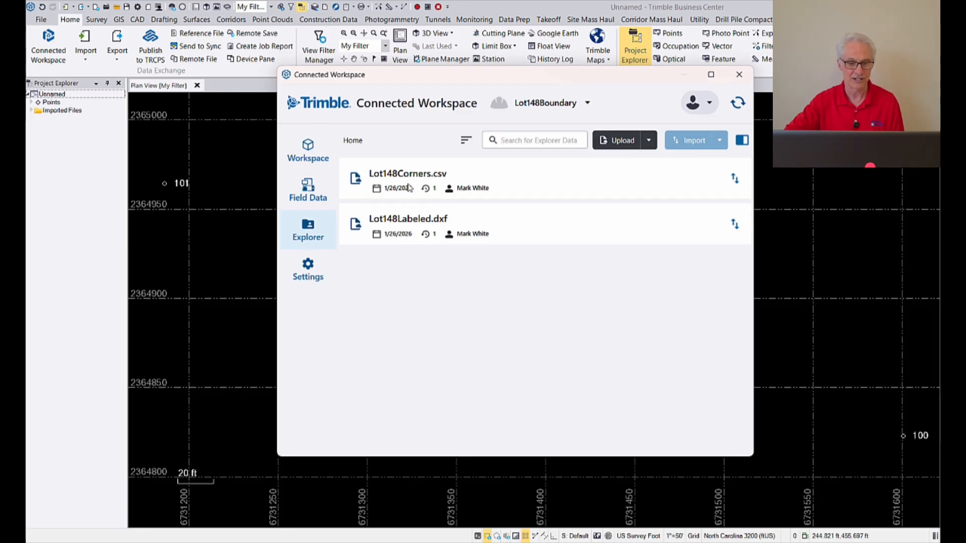
pyautogui.click(408, 228)
pyautogui.click(356, 225)
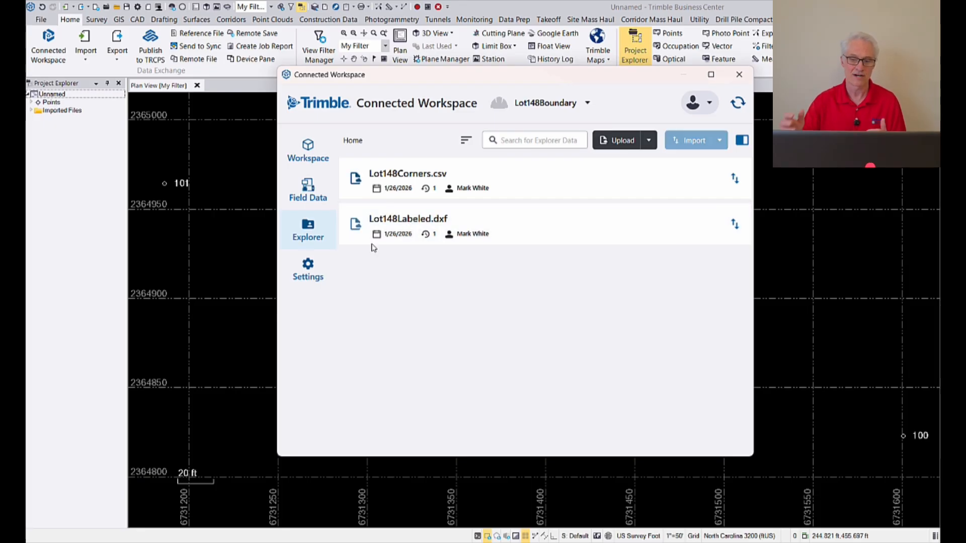